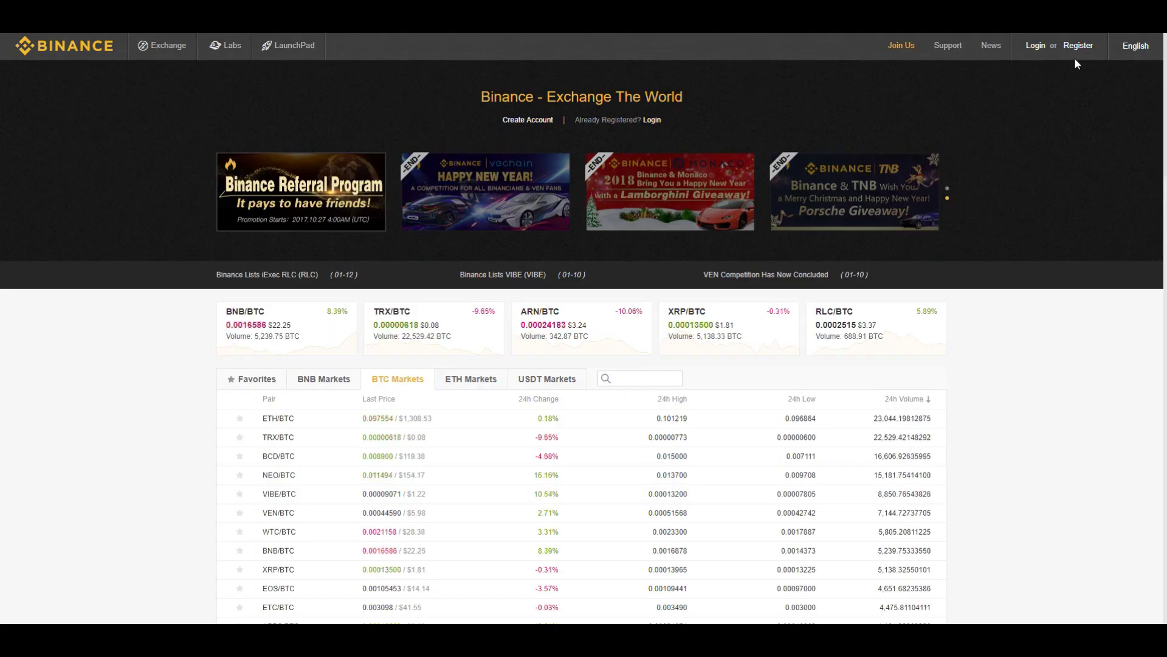
# Open the Register form from the Binance home page header
pyautogui.click(1078, 48)
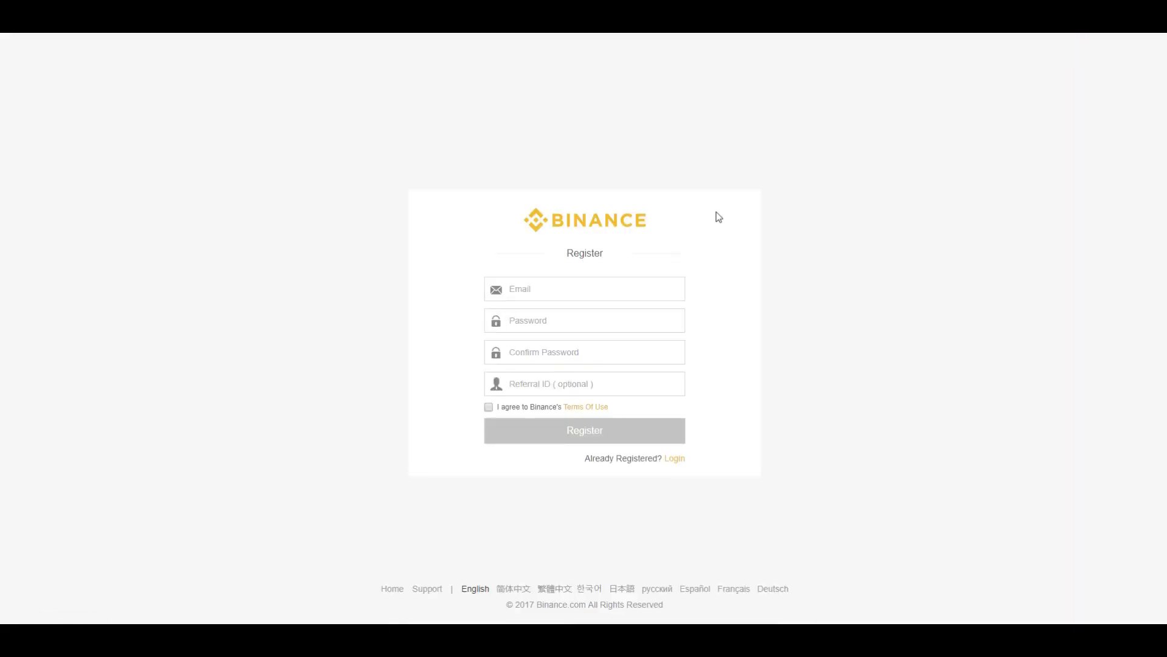
# Fill the sign-up form with the account e-mail, a password and the matching confirmation password
pyautogui.click(545, 285)
pyautogui.click(474, 328)
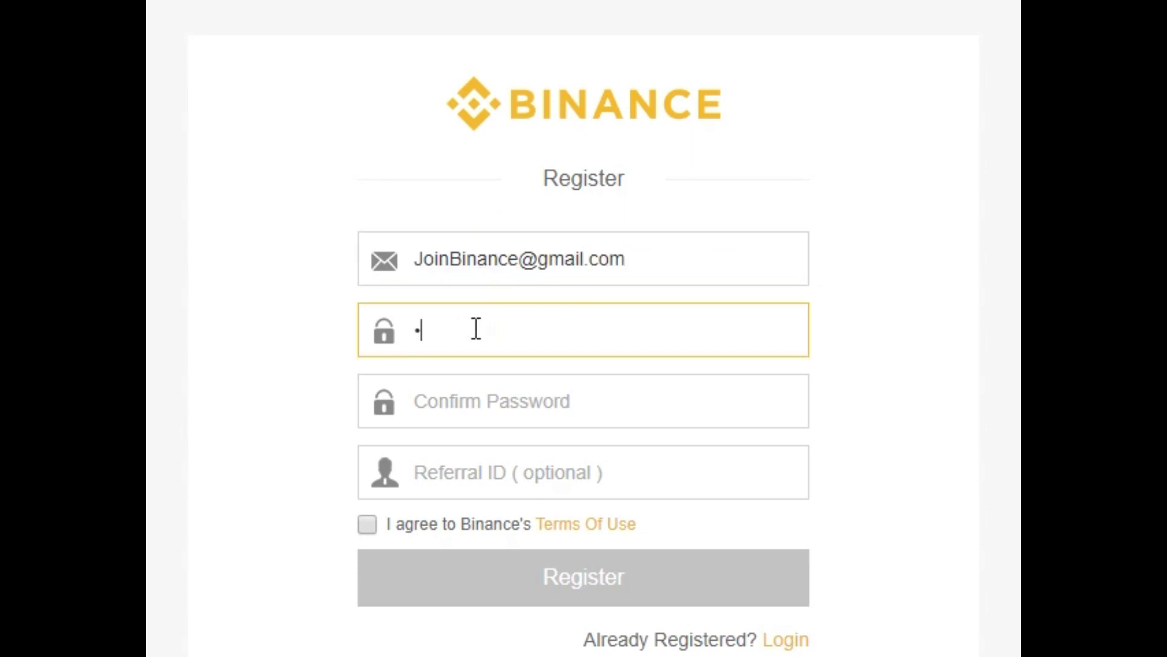
pyautogui.write('**************')
pyautogui.click(445, 401)
pyautogui.write('**************')
pyautogui.click(472, 472)
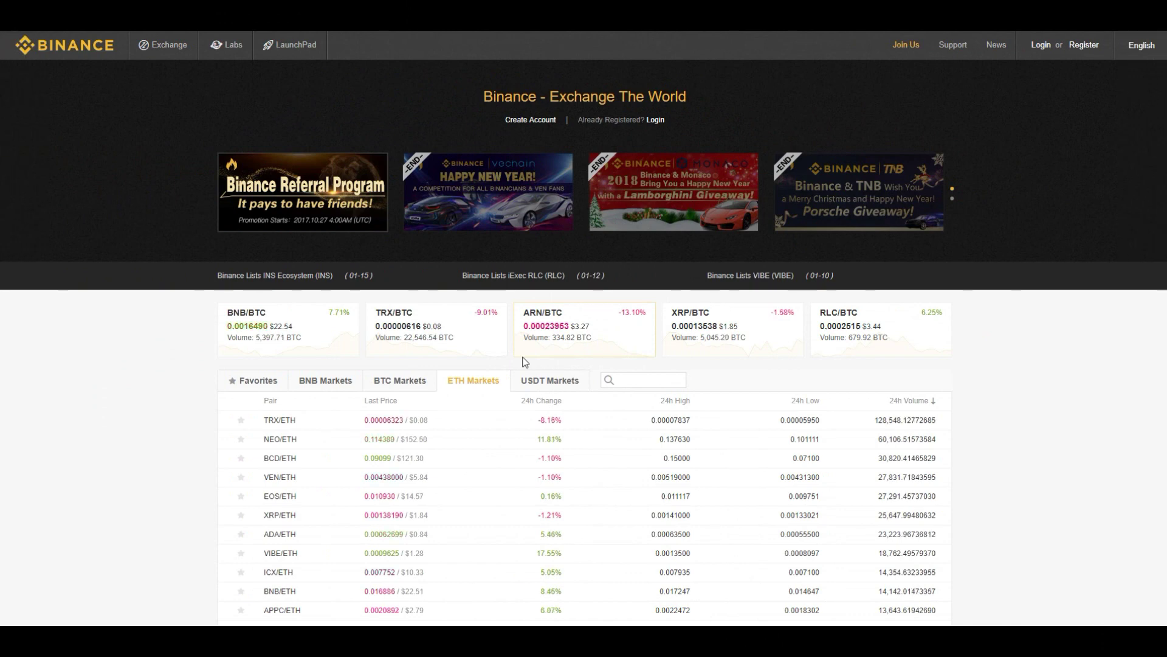
# Switch between the BTC, ETH and BNB market lists to compare their trading pairs
pyautogui.click(401, 380)
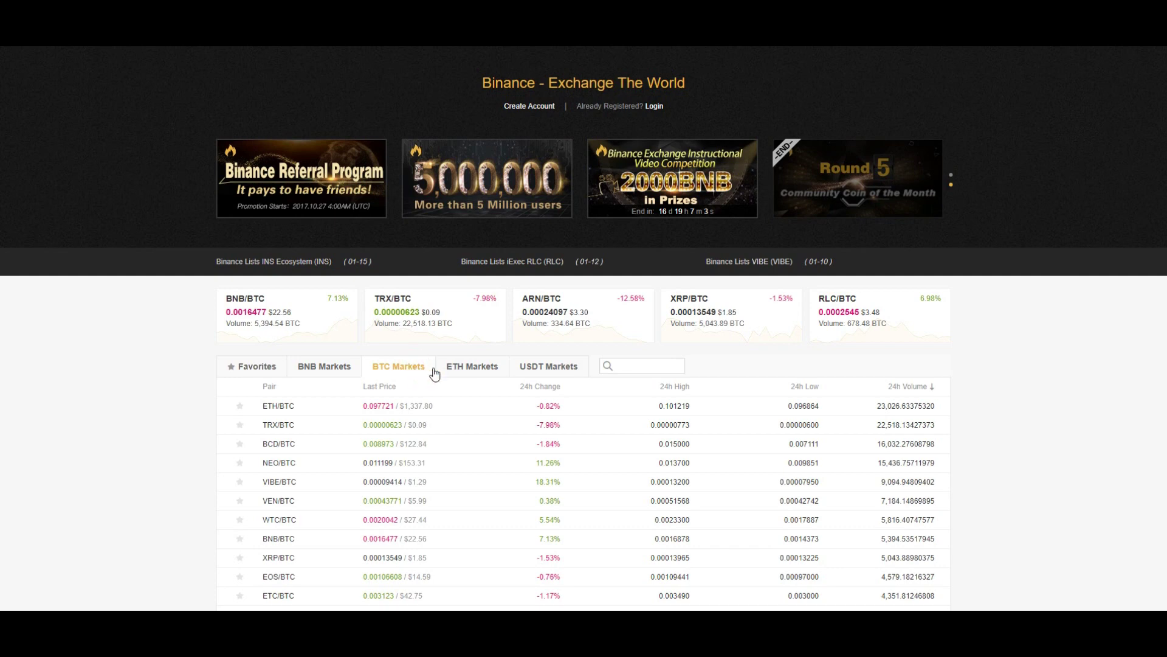
pyautogui.click(461, 367)
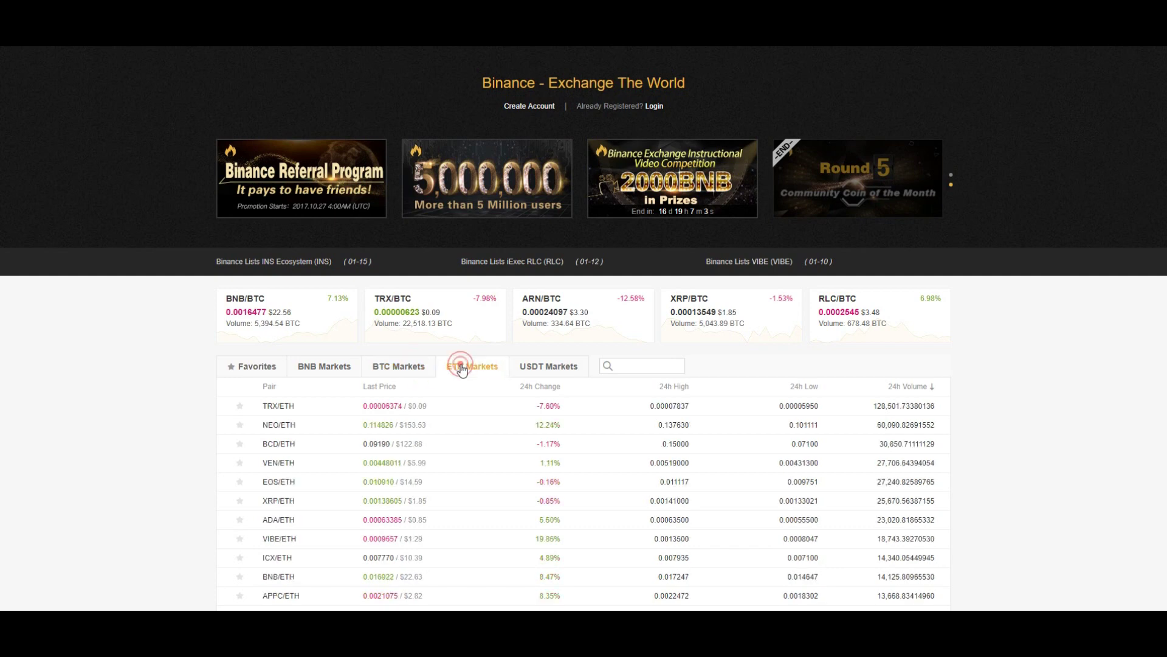
pyautogui.click(404, 368)
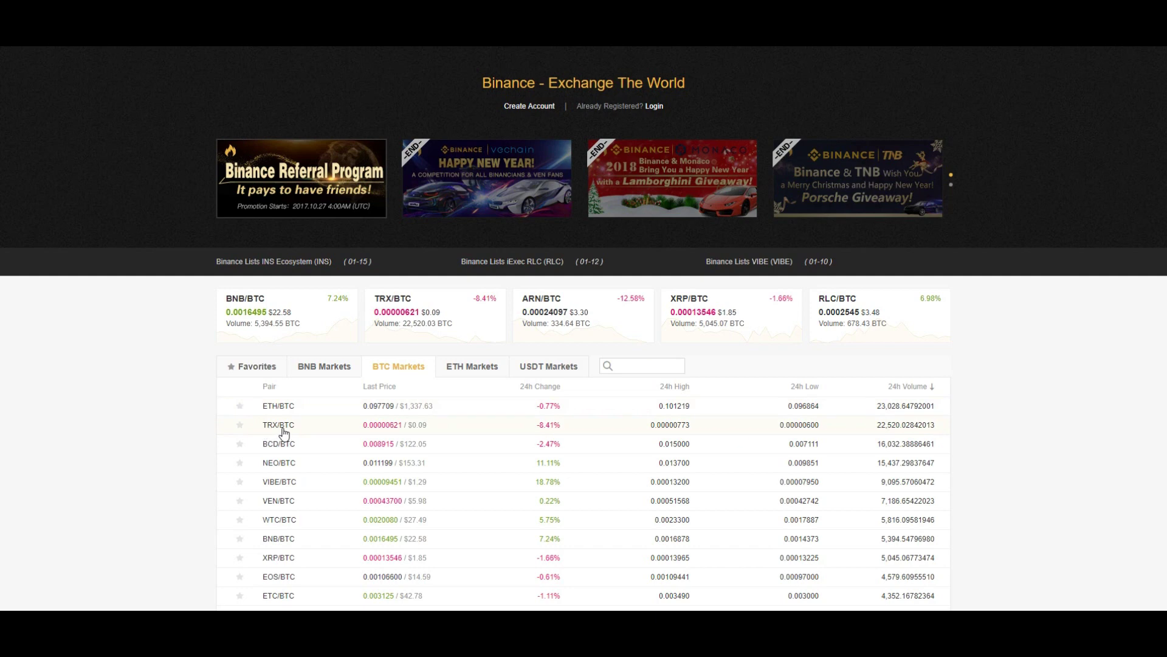
pyautogui.click(472, 371)
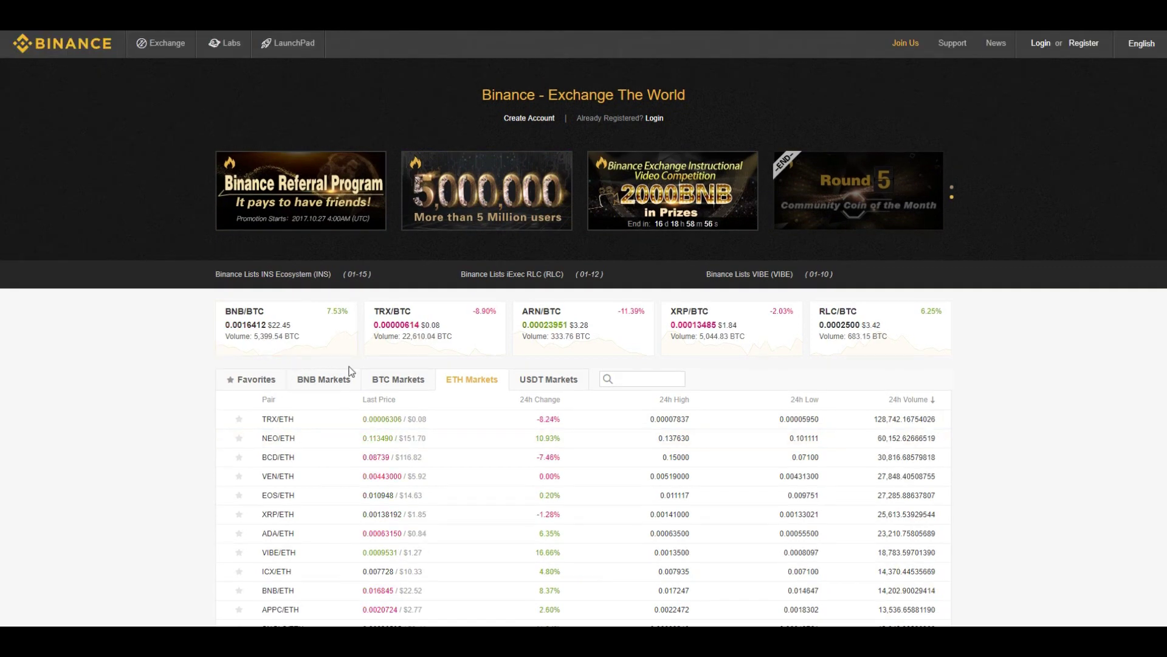
pyautogui.click(319, 380)
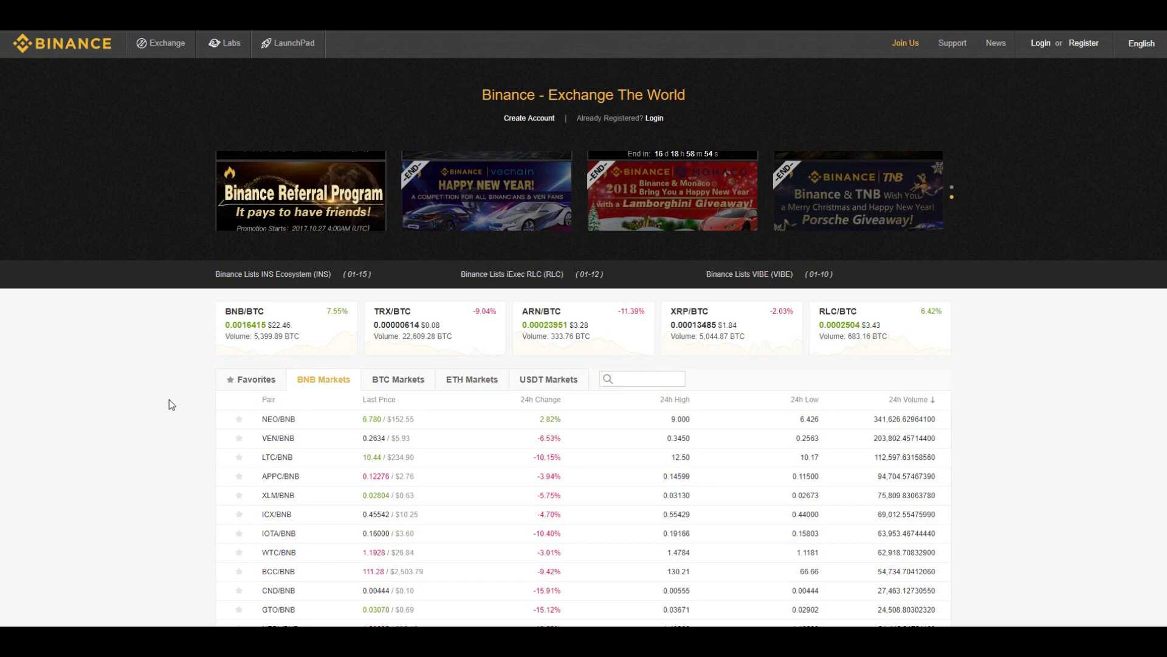
pyautogui.scroll(-1, 182, 395)
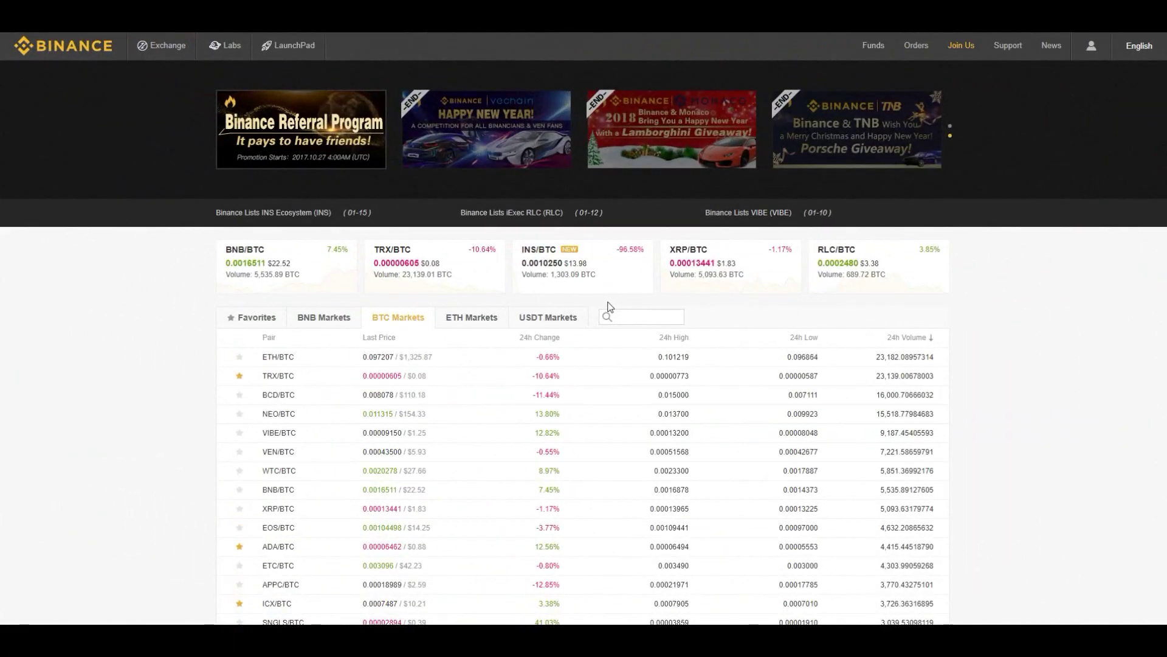
# Go to Funds > Deposits Withdrawals to see every coin balance, including 0.20462621 BTC
pyautogui.click(875, 54)
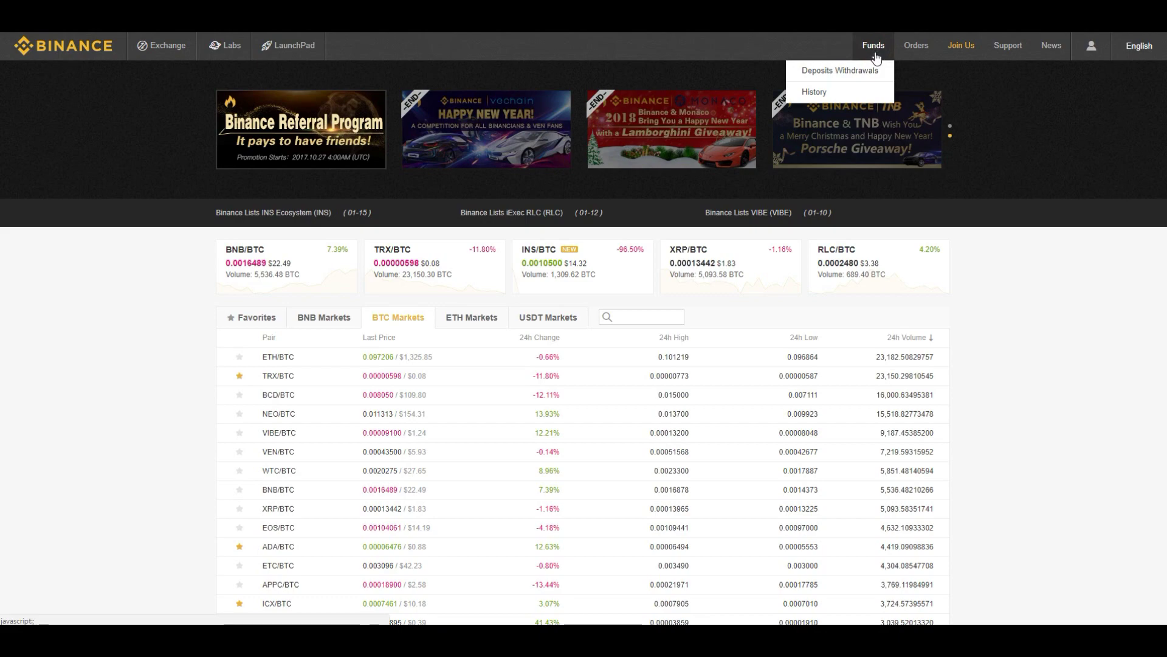
pyautogui.click(855, 74)
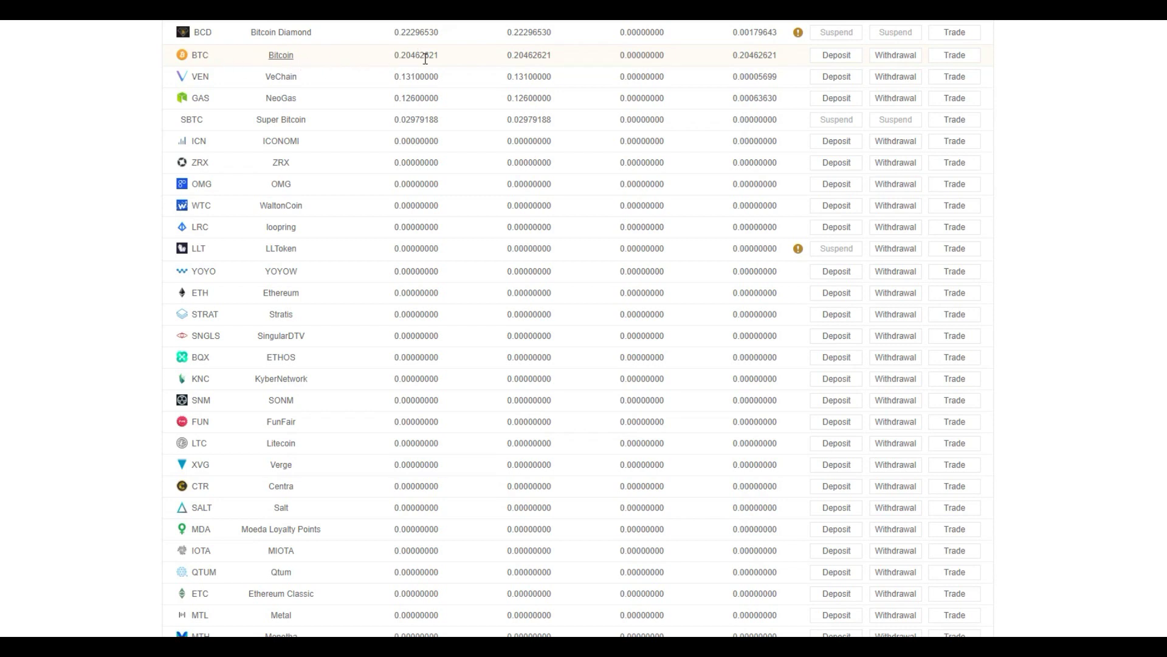
# Open the BTC withdrawal form and highlight the note about the confirmation e-mail
pyautogui.click(807, 57)
pyautogui.click(907, 61)
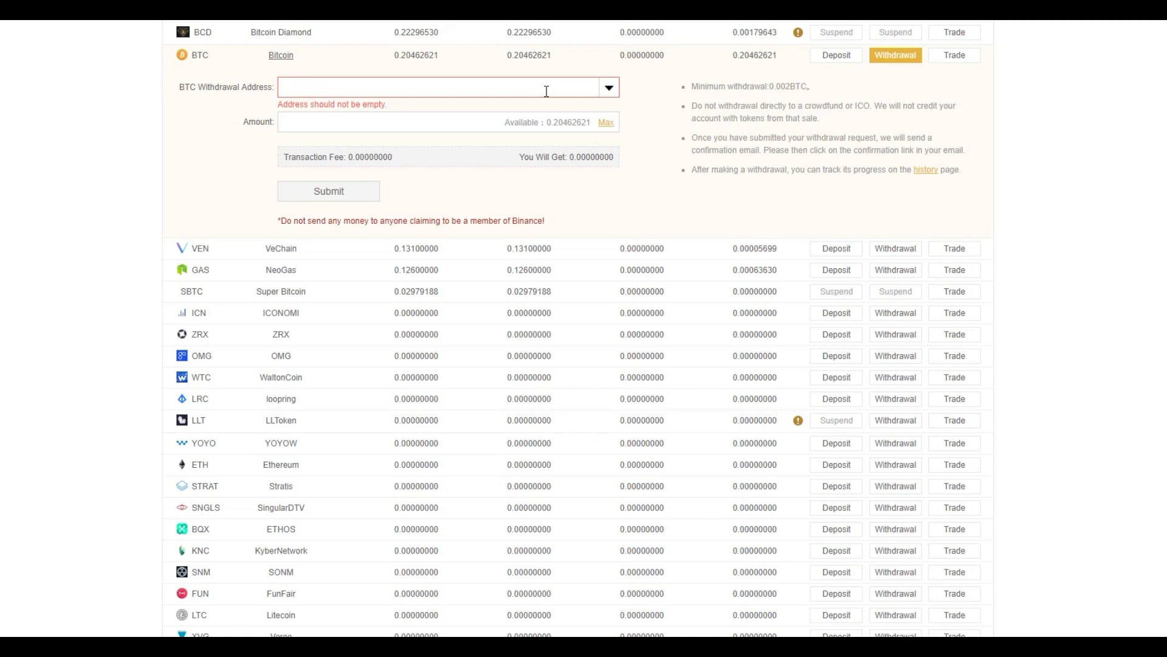
pyautogui.moveTo(696, 137); pyautogui.dragTo(704, 137)
pyautogui.click(710, 160)
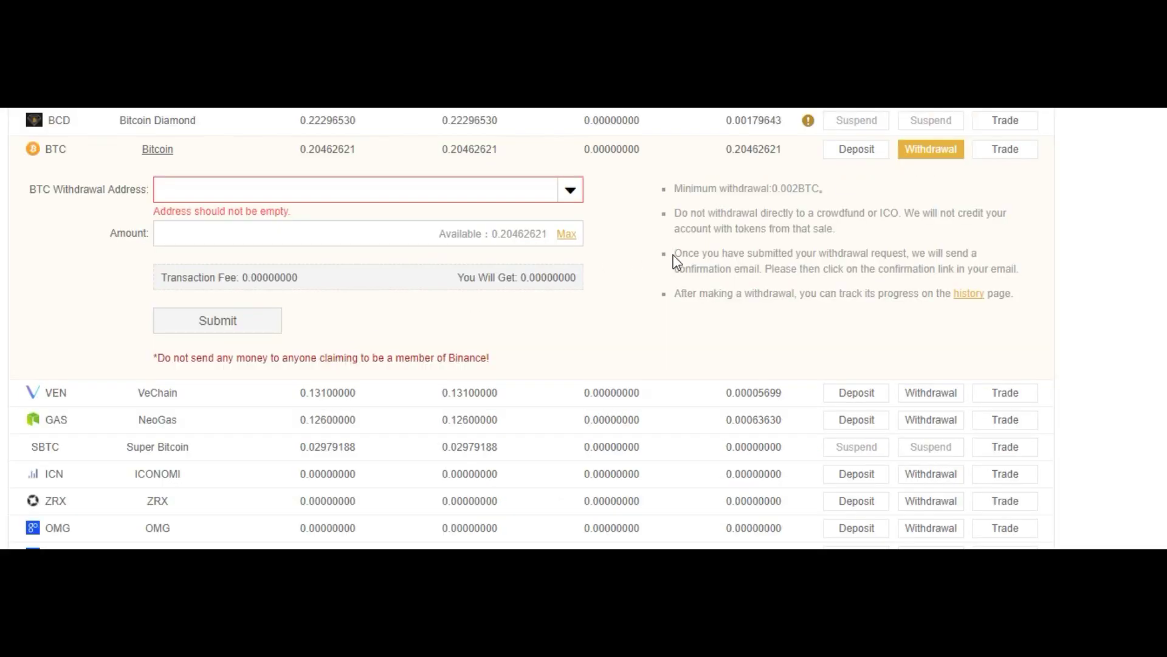
pyautogui.moveTo(674, 254); pyautogui.dragTo(1021, 271)
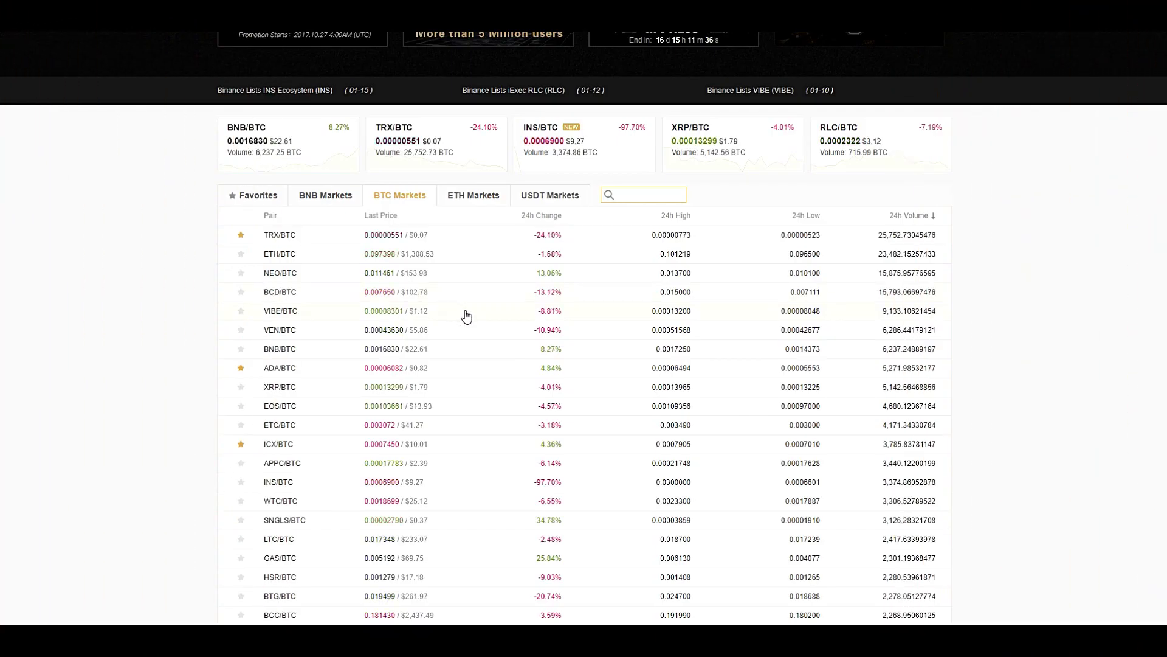
# Scroll the BTC market list down and back up to find the XRP/BTC pair
pyautogui.scroll(-4, 317, 250)
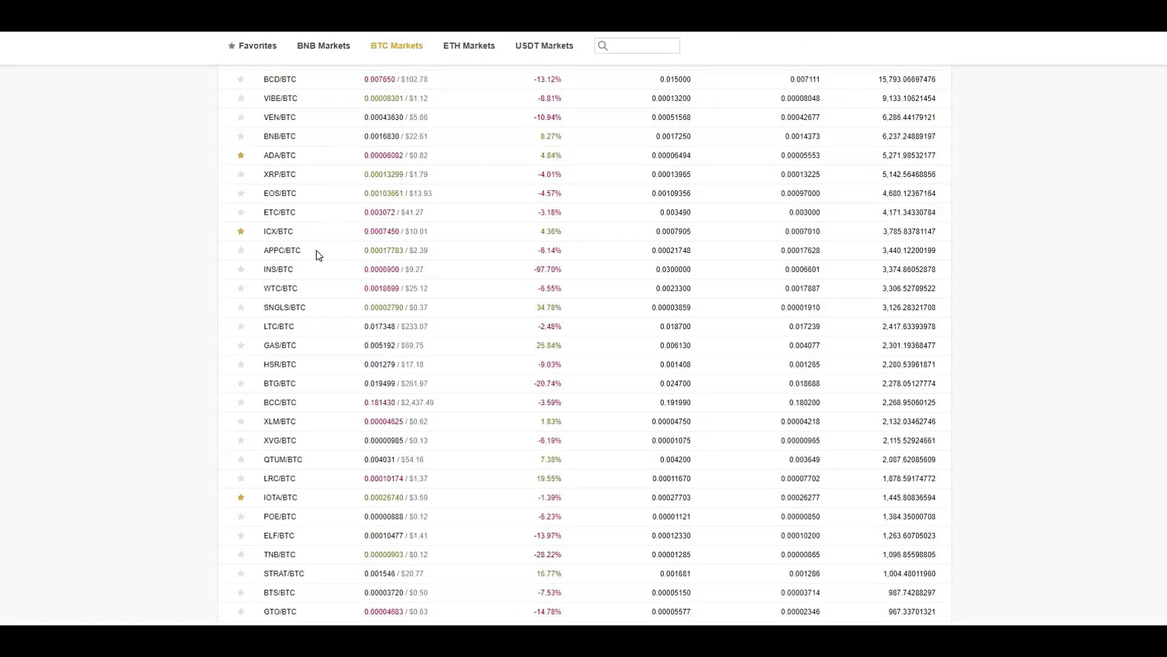
pyautogui.scroll(4, 304, 216)
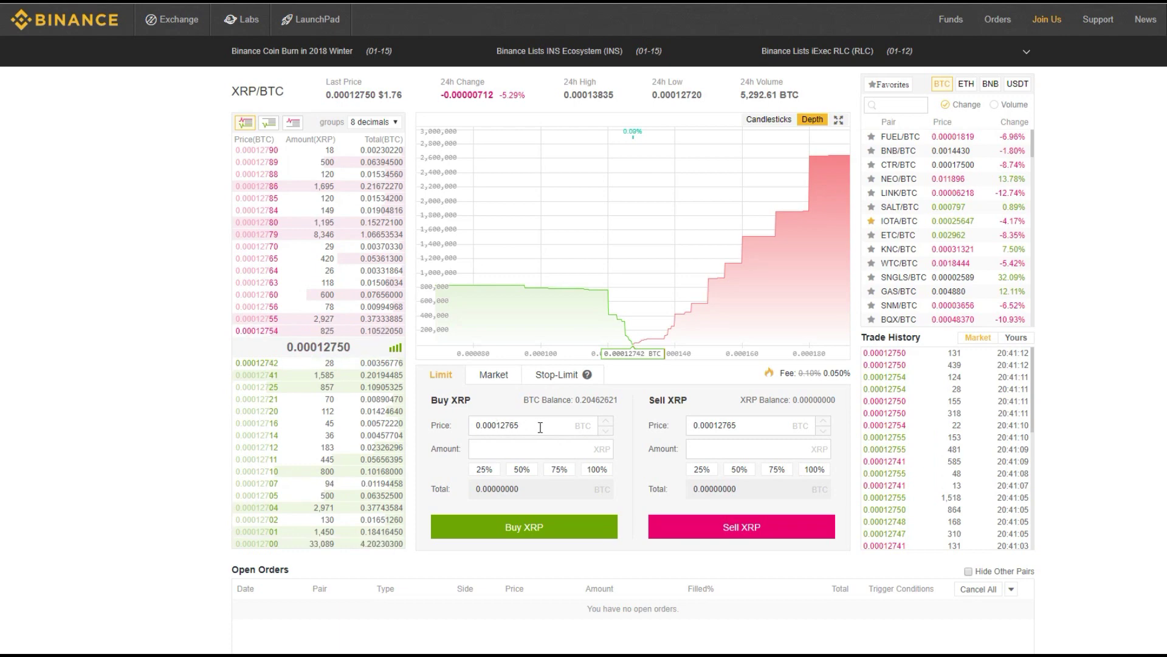
pyautogui.click(560, 456)
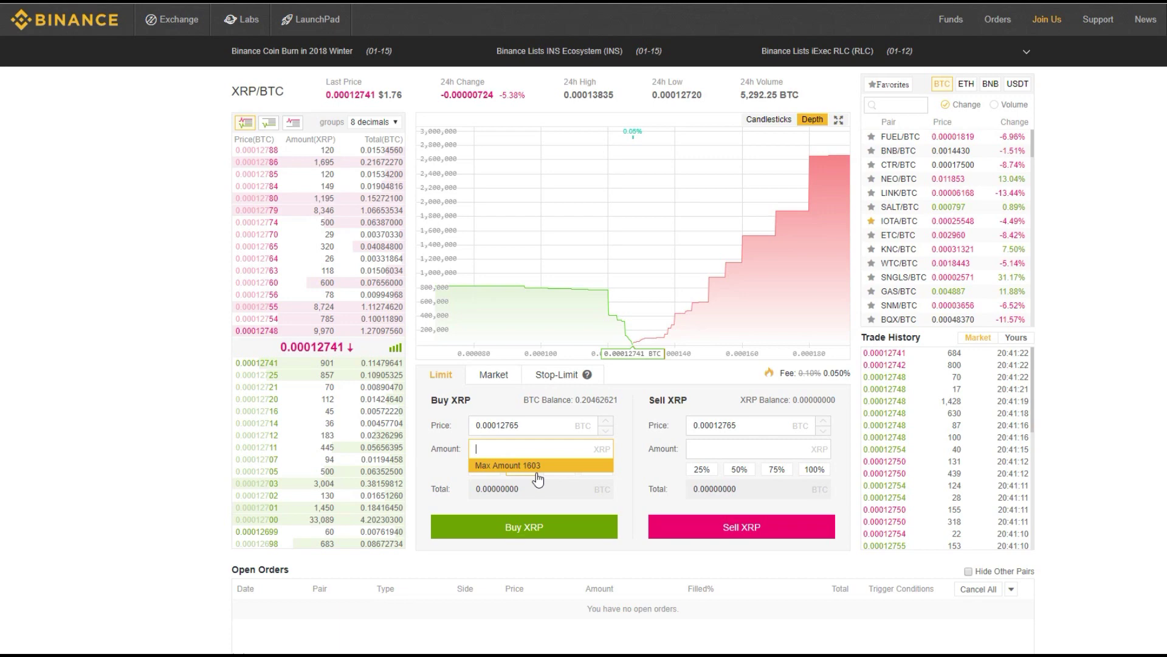
pyautogui.click(623, 446)
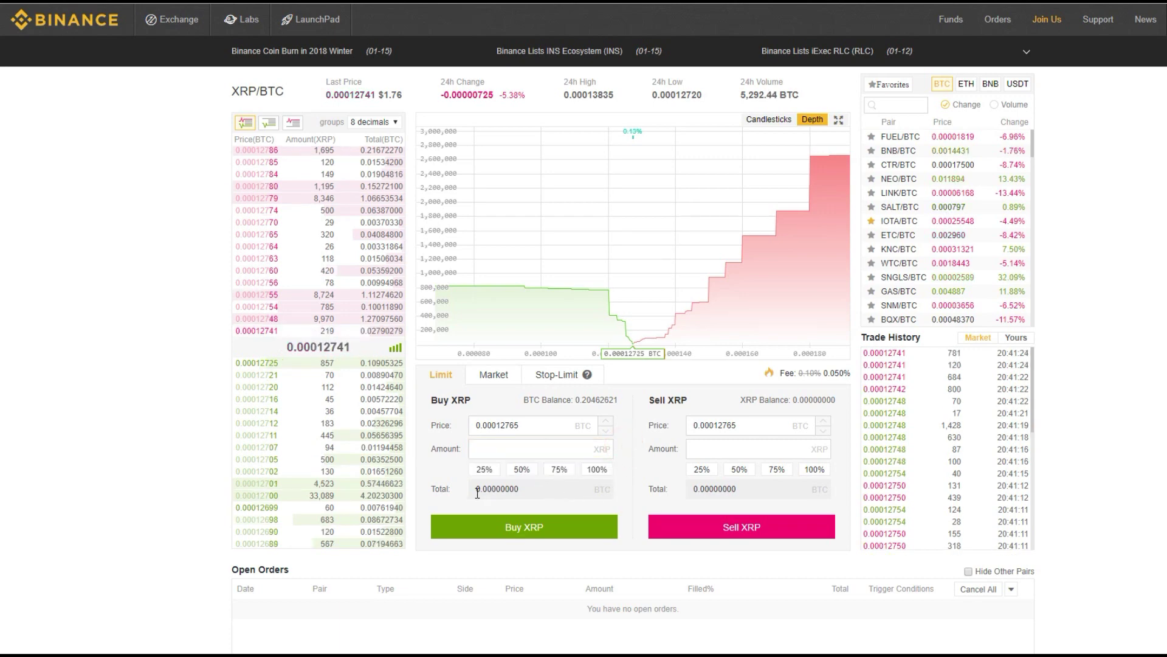
pyautogui.click(537, 488)
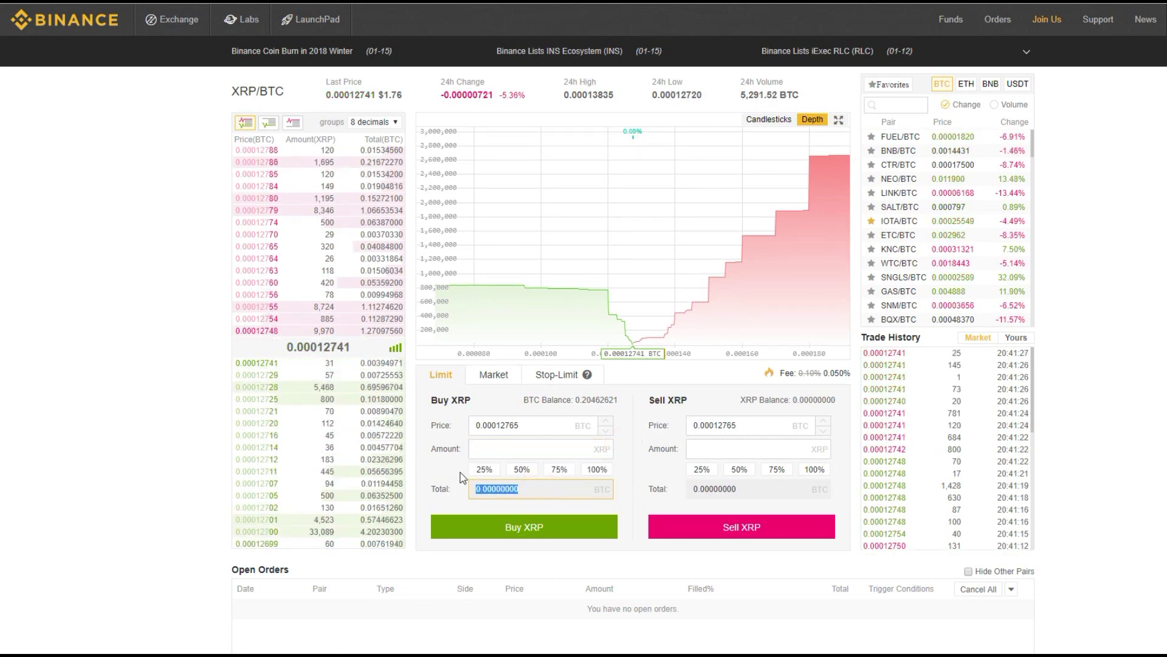
pyautogui.click(459, 473)
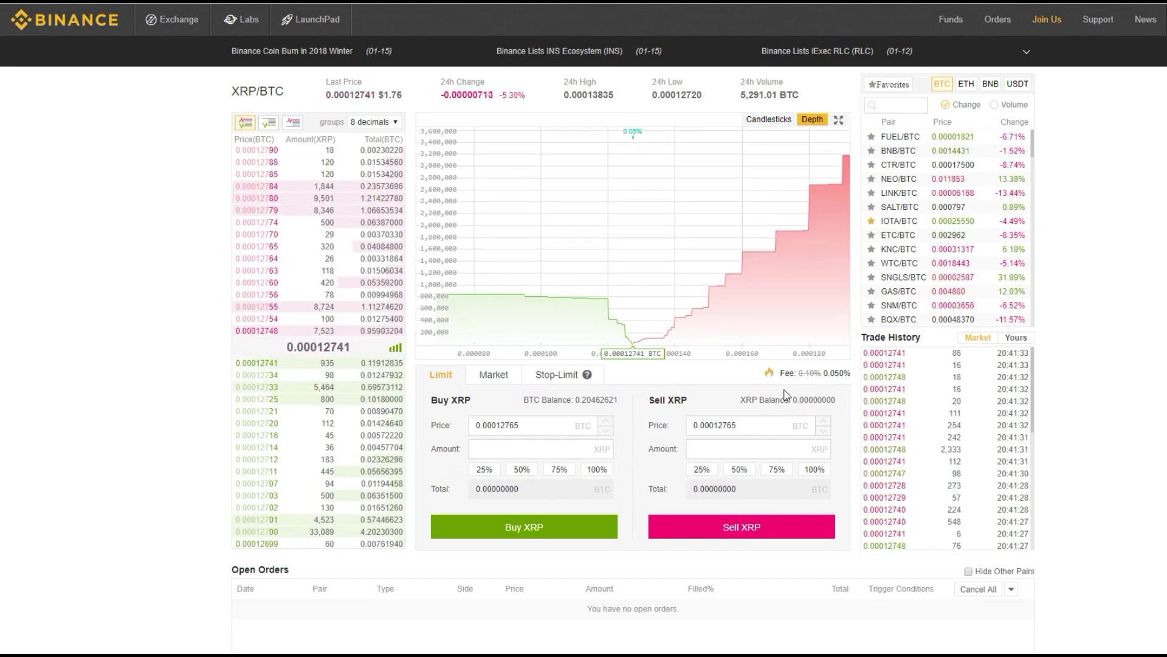
pyautogui.moveTo(768, 430); pyautogui.dragTo(681, 431)
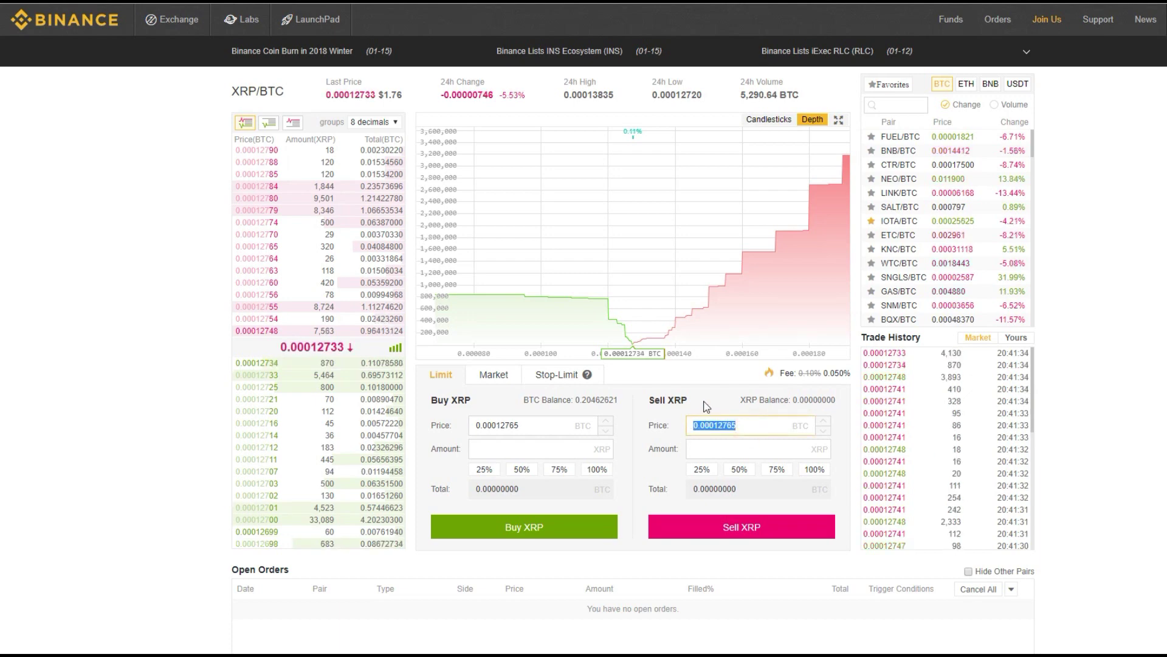
pyautogui.click(709, 450)
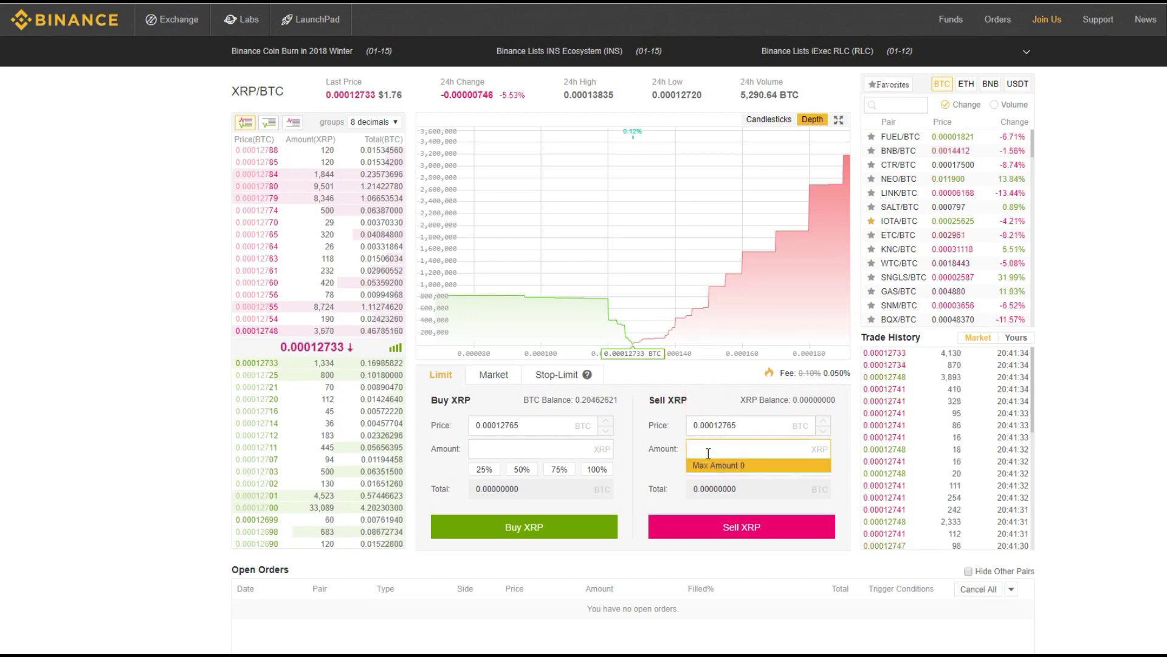
pyautogui.click(702, 398)
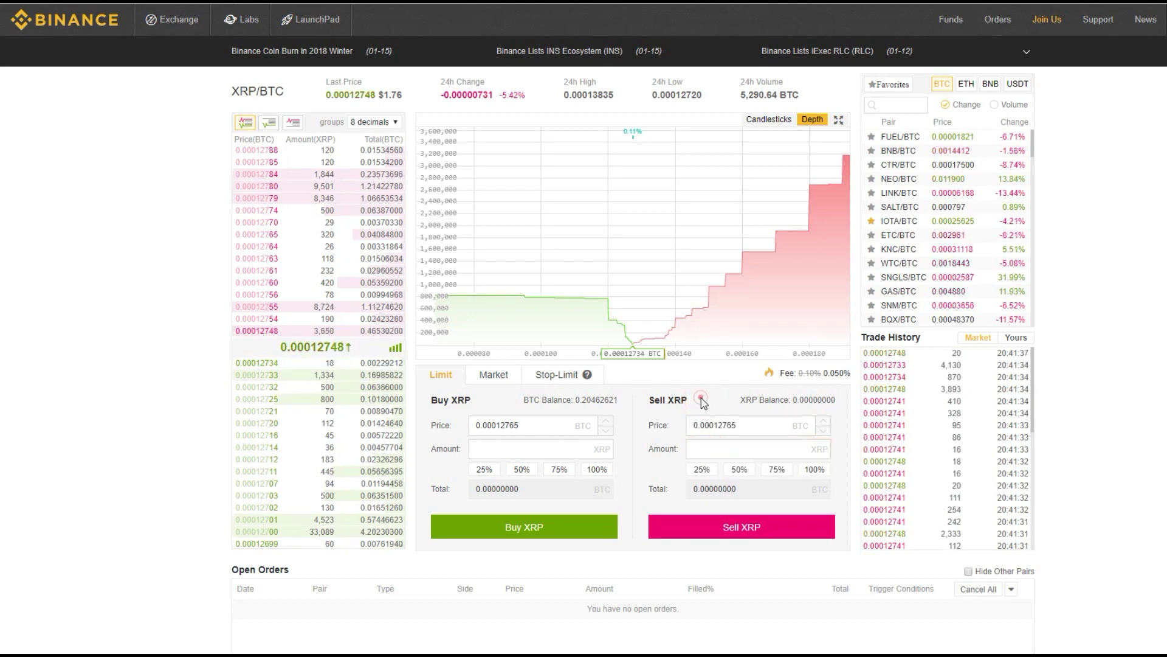
pyautogui.click(707, 448)
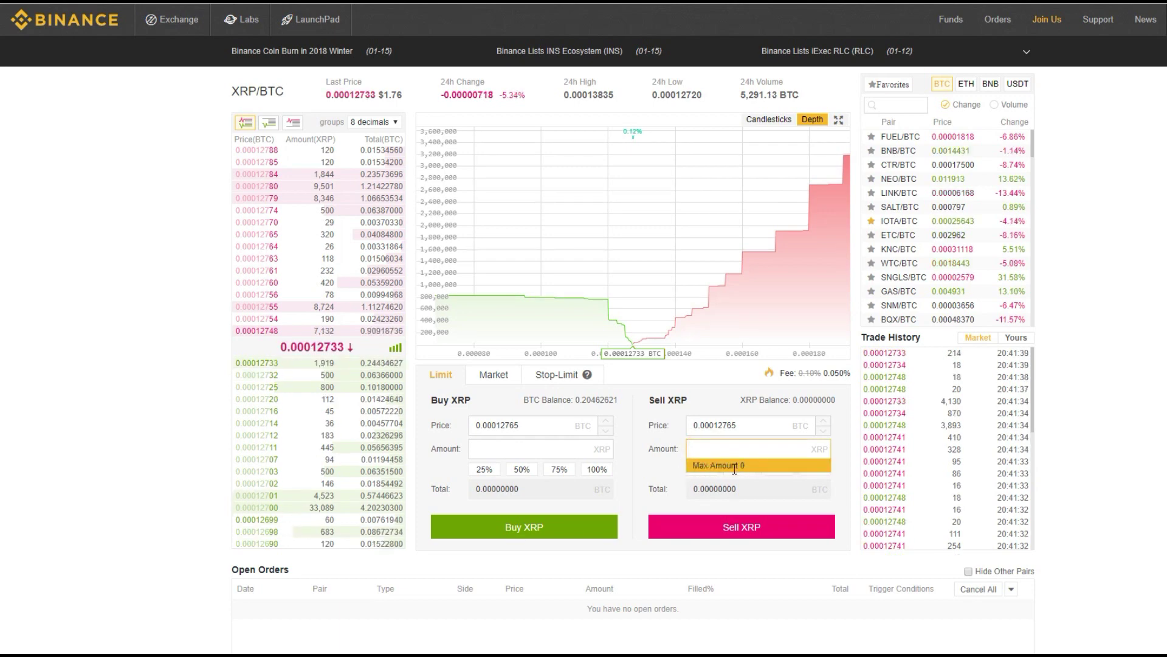
pyautogui.click(717, 407)
pyautogui.click(689, 490)
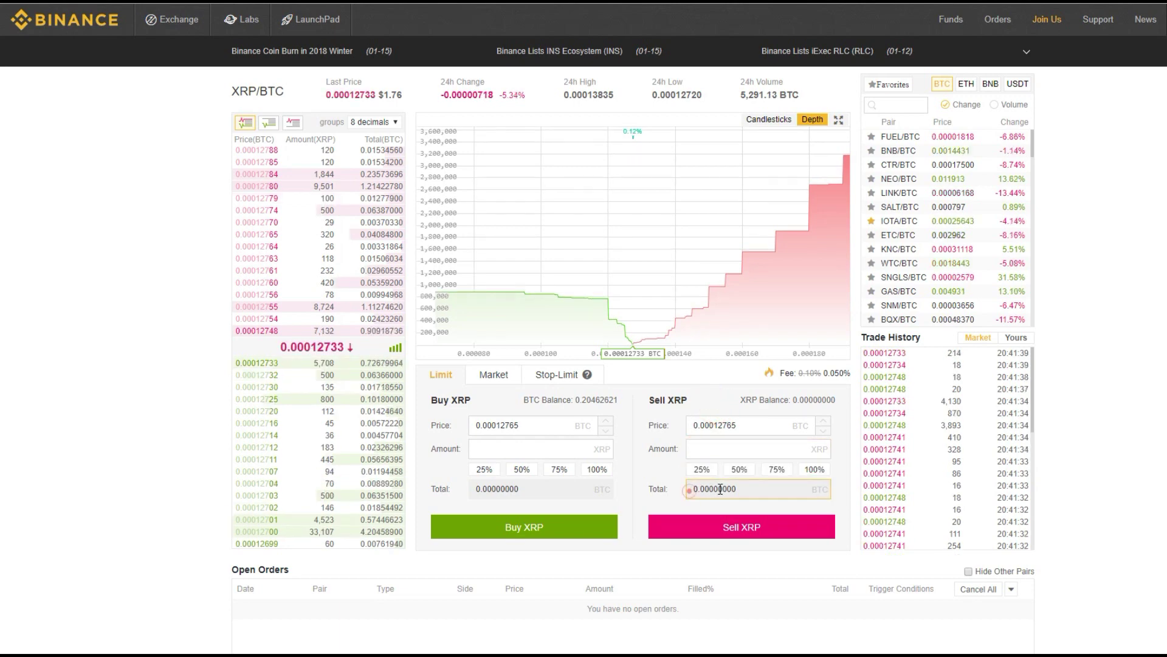
pyautogui.doubleClick(720, 490)
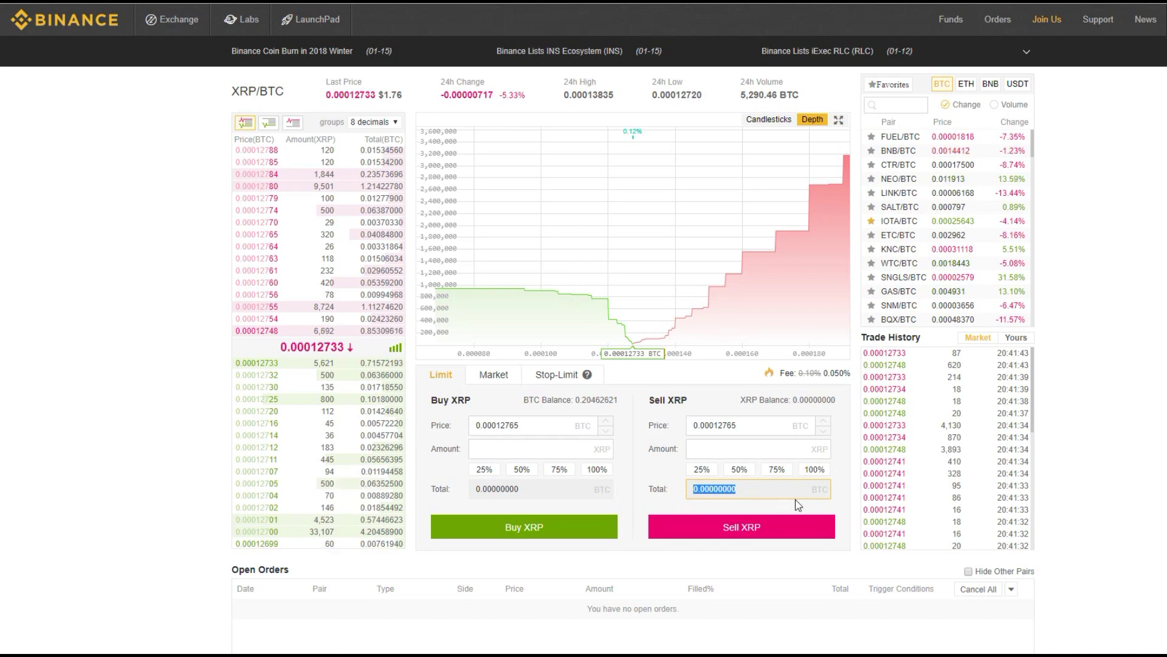
pyautogui.click(766, 501)
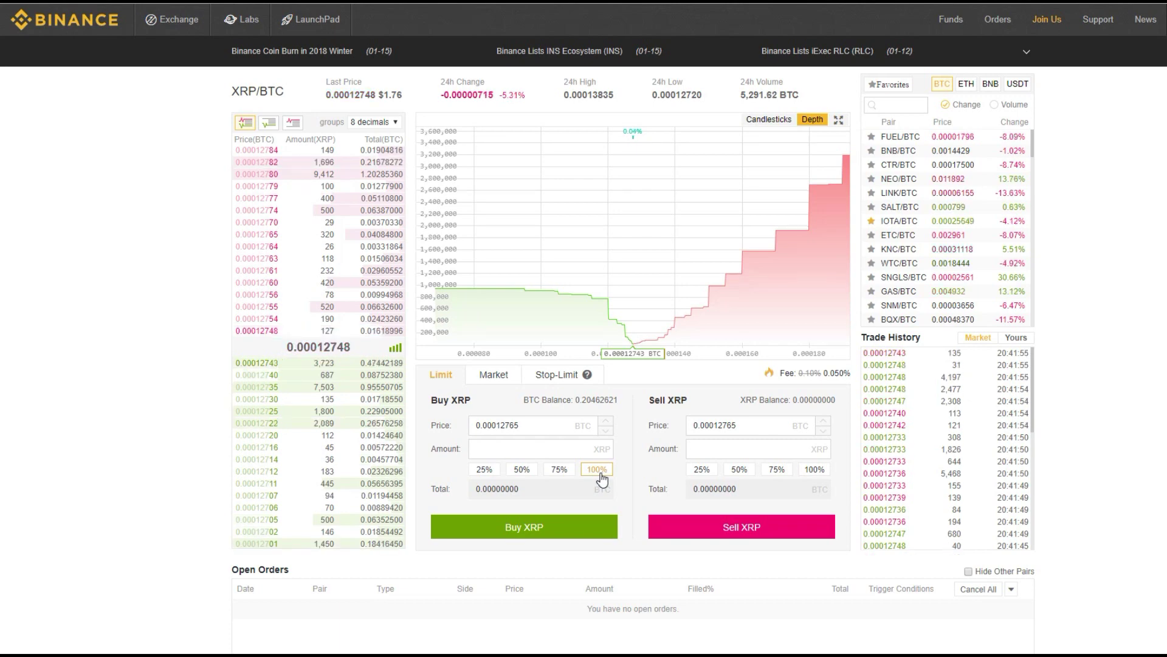
# Try Buy 100% and 50% (801 XRP), clear the buy amount, then set Sell to 100% (0 XRP)
pyautogui.click(600, 474)
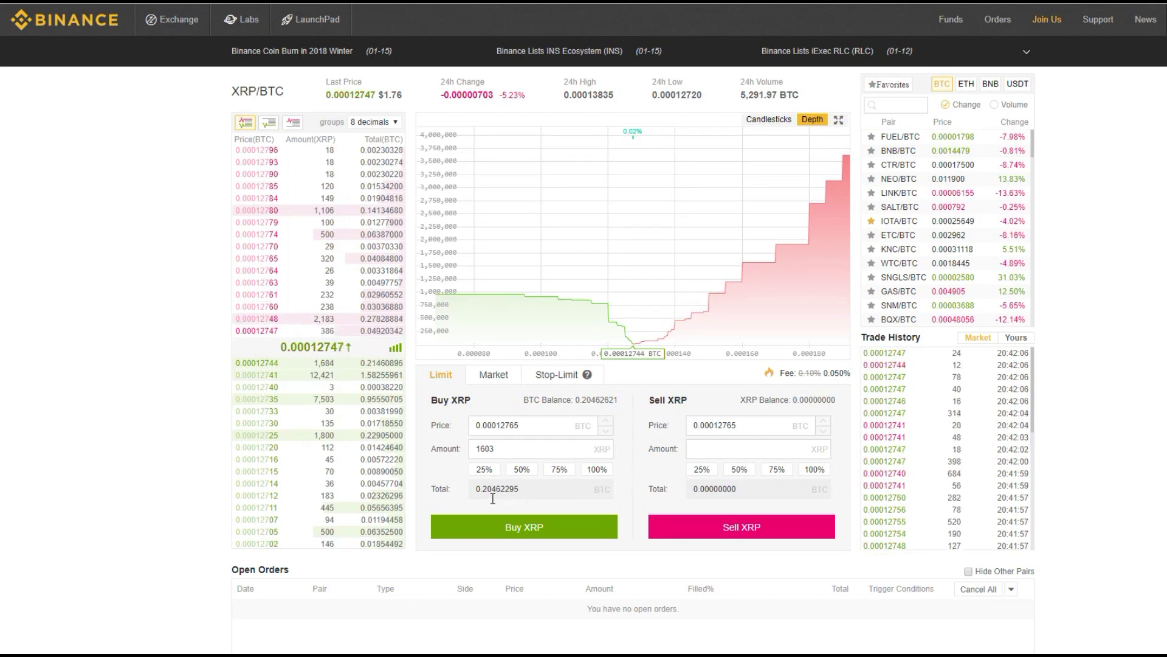
pyautogui.click(524, 472)
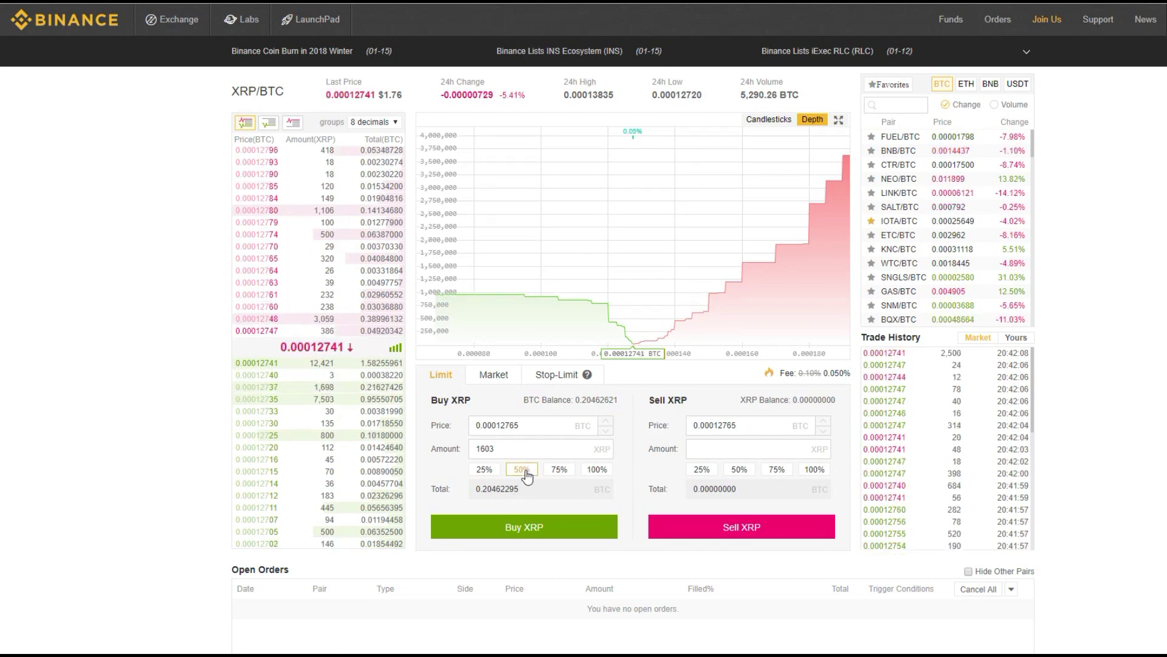
pyautogui.click(492, 457)
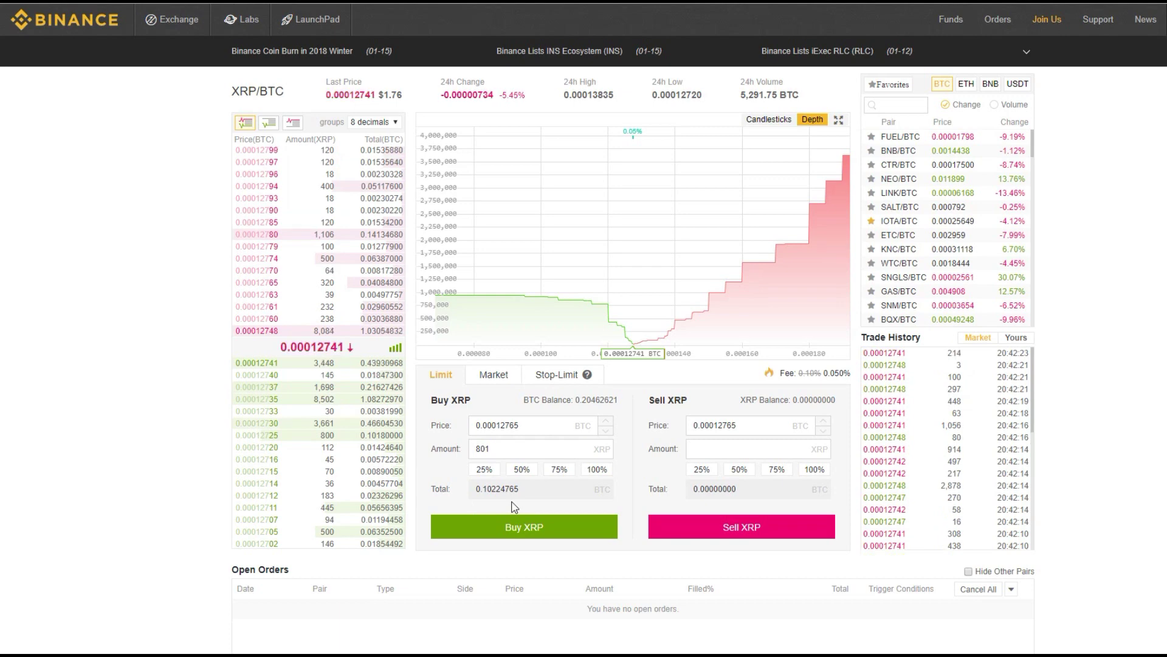
pyautogui.moveTo(510, 450); pyautogui.dragTo(473, 448)
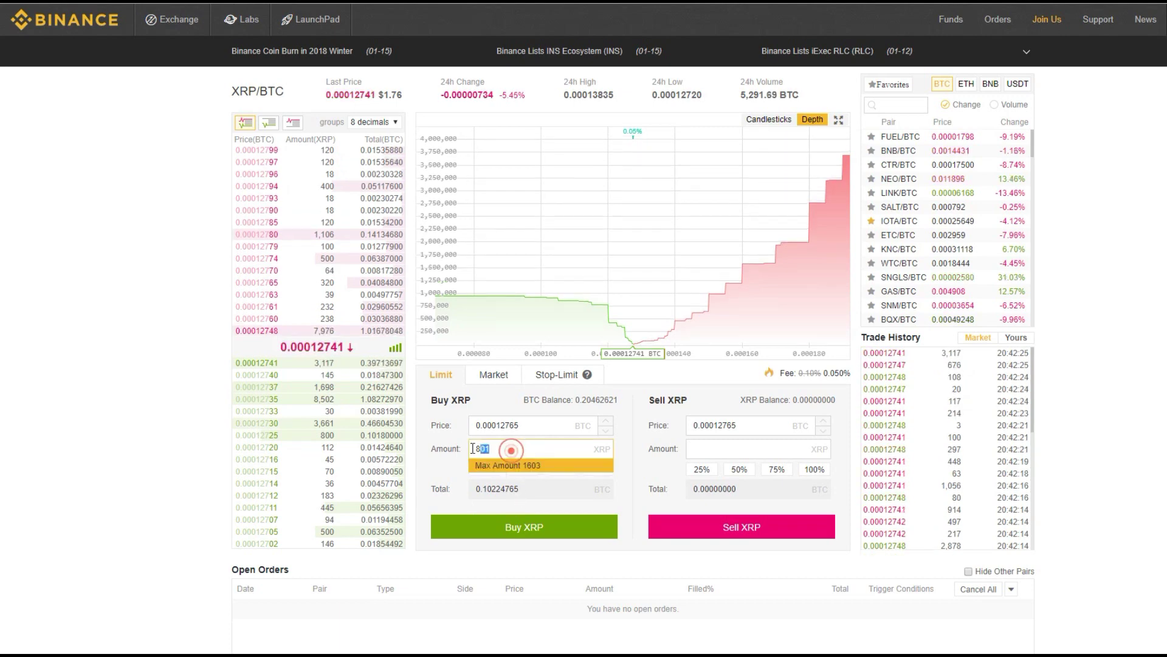
pyautogui.press('BackSpace')
pyautogui.click(634, 386)
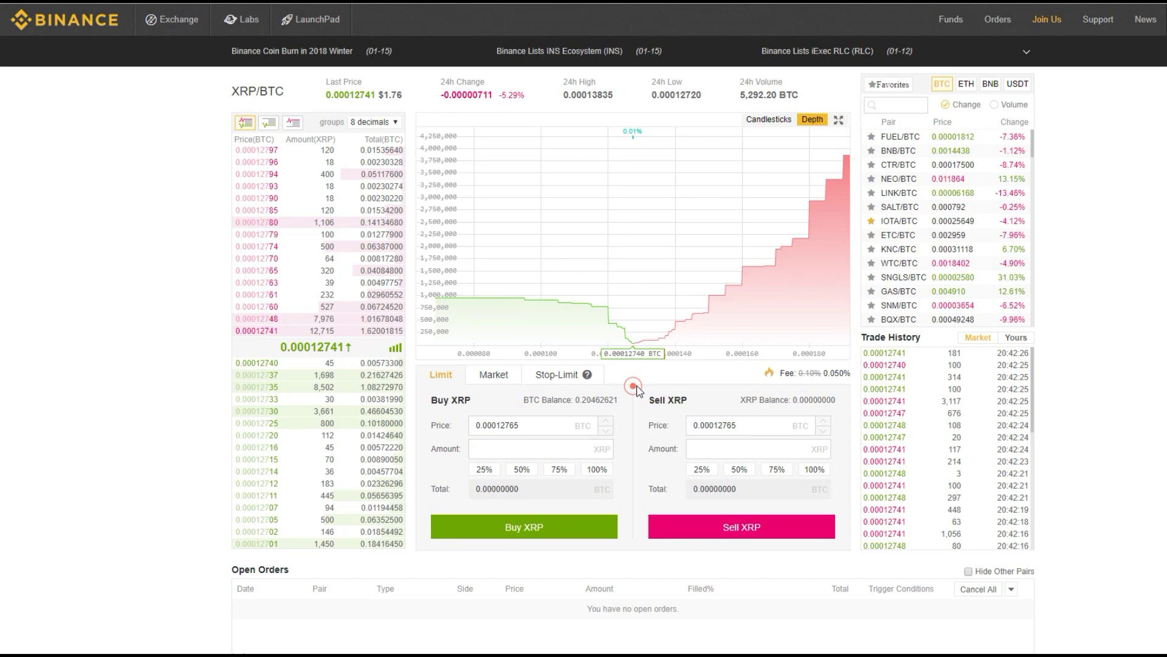
pyautogui.click(813, 472)
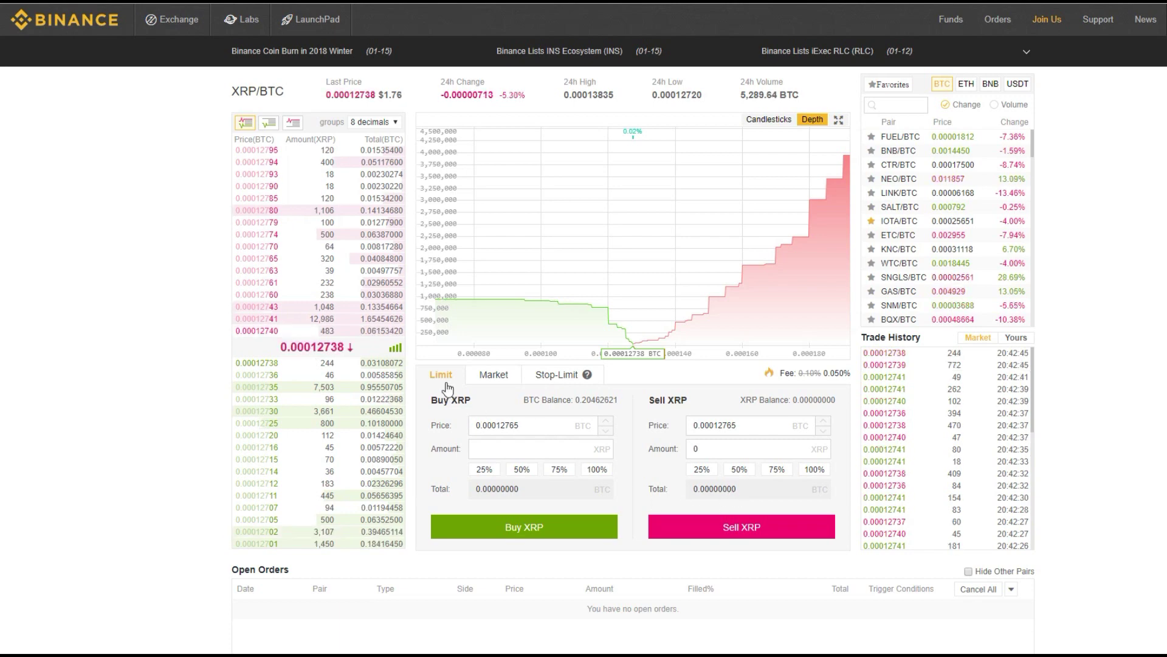
# Cycle through Market, Stop-Limit and Limit order types, ending on Stop-Limit after viewing its explanation
pyautogui.click(480, 377)
pyautogui.click(544, 375)
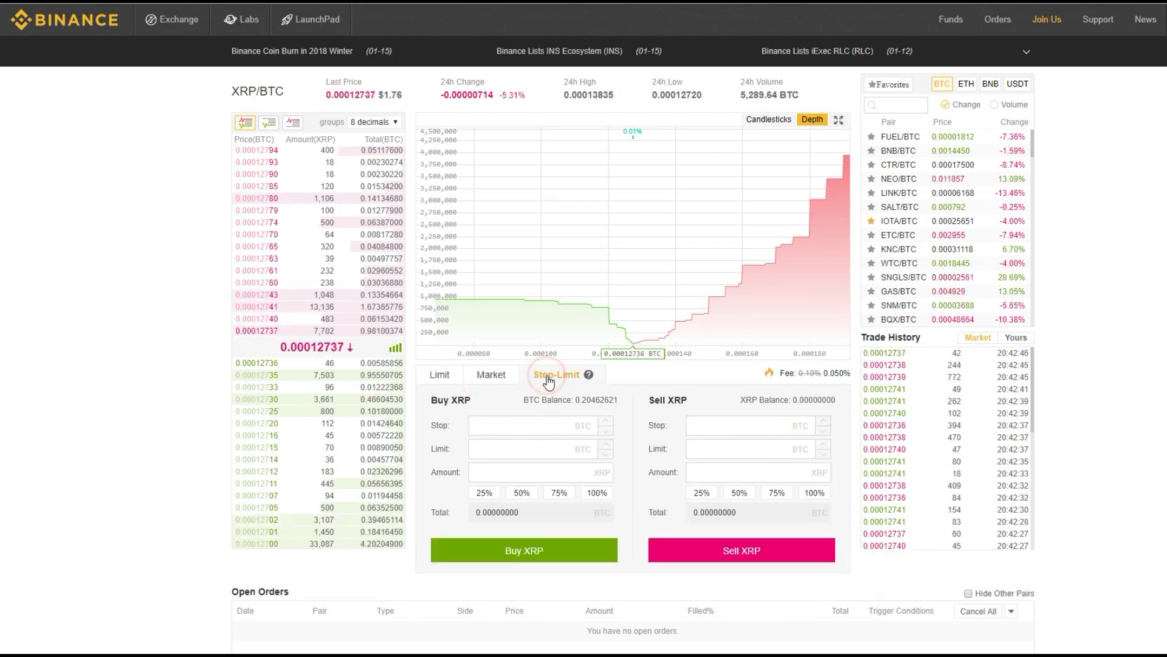
pyautogui.click(442, 375)
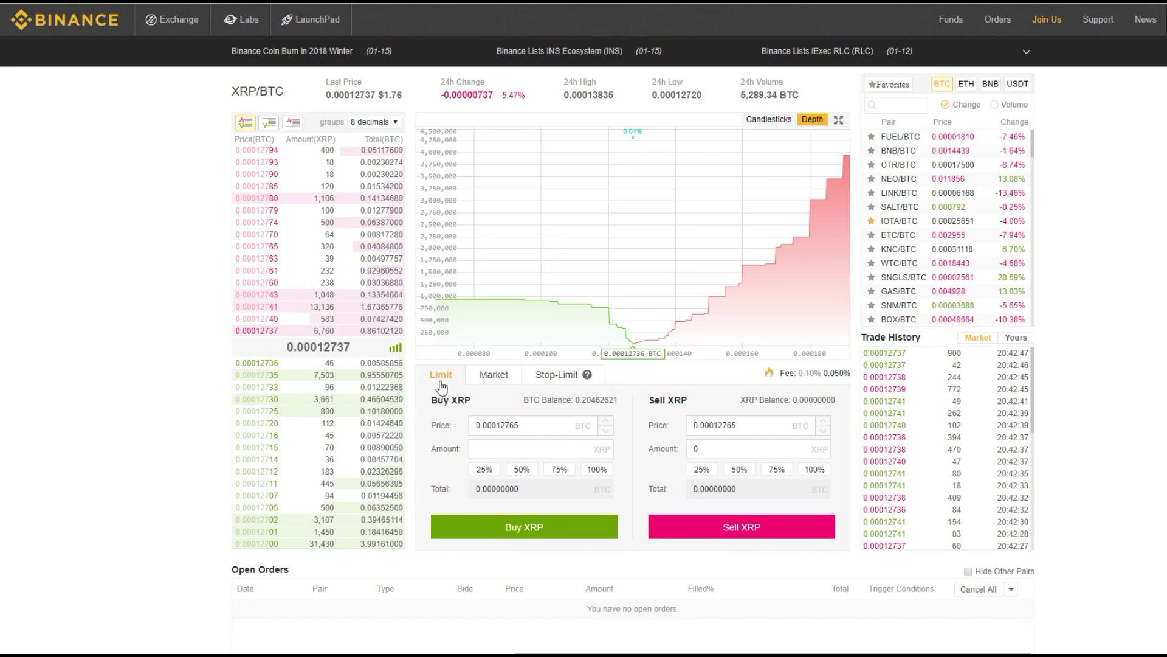
pyautogui.click(484, 380)
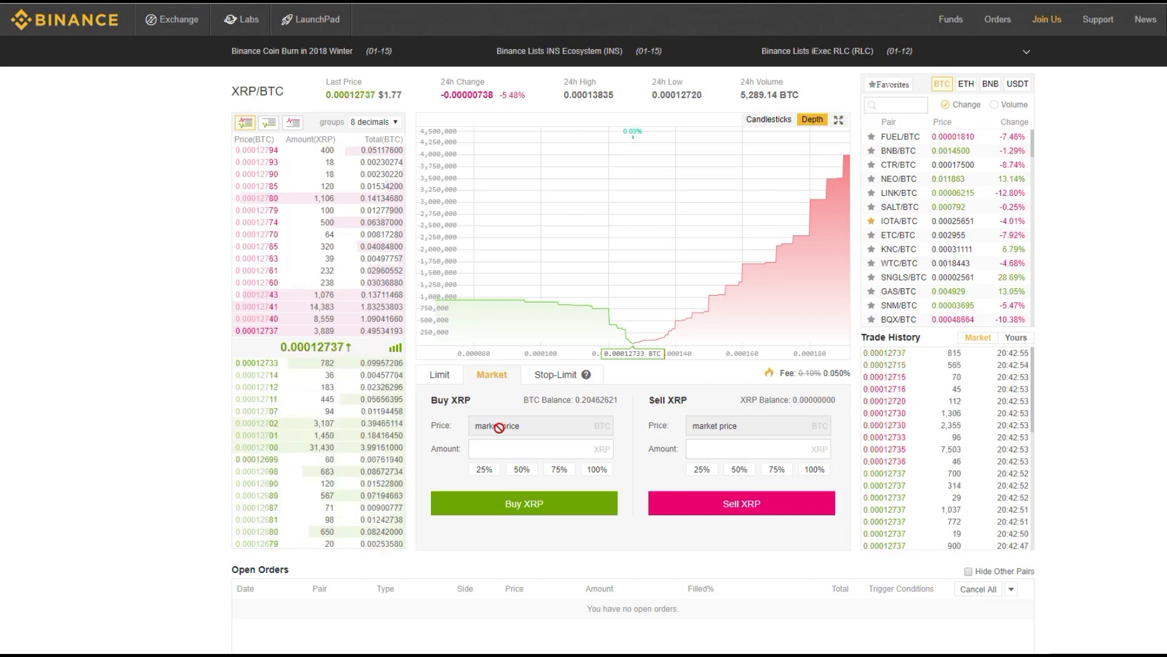
pyautogui.click(547, 383)
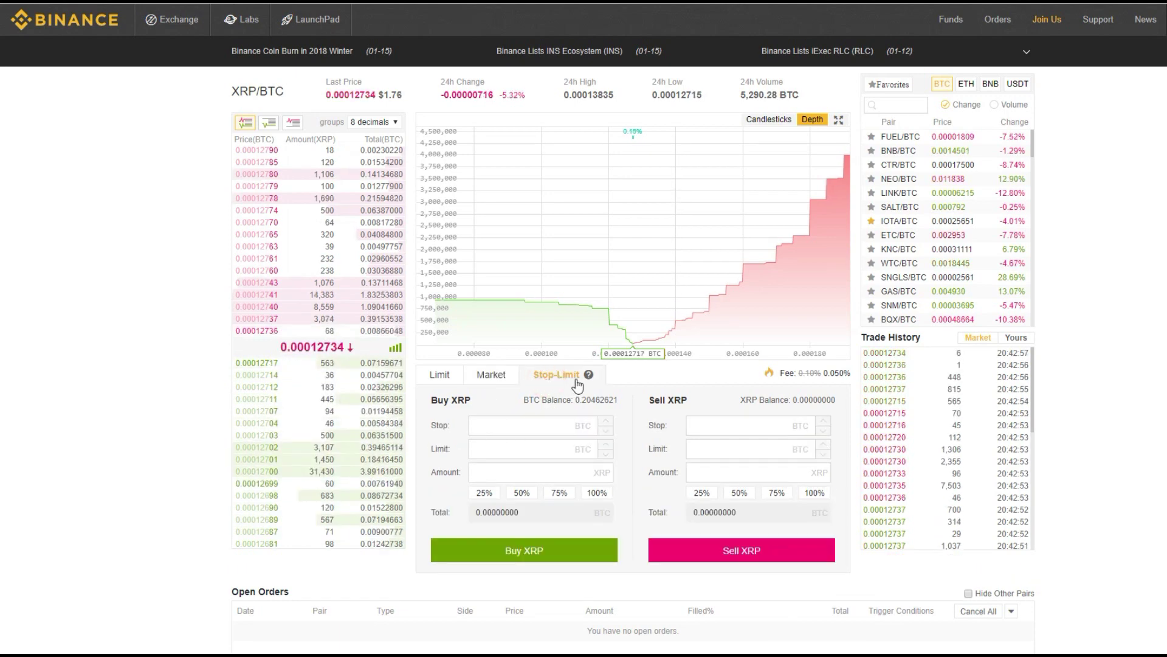
pyautogui.moveTo(588, 377)
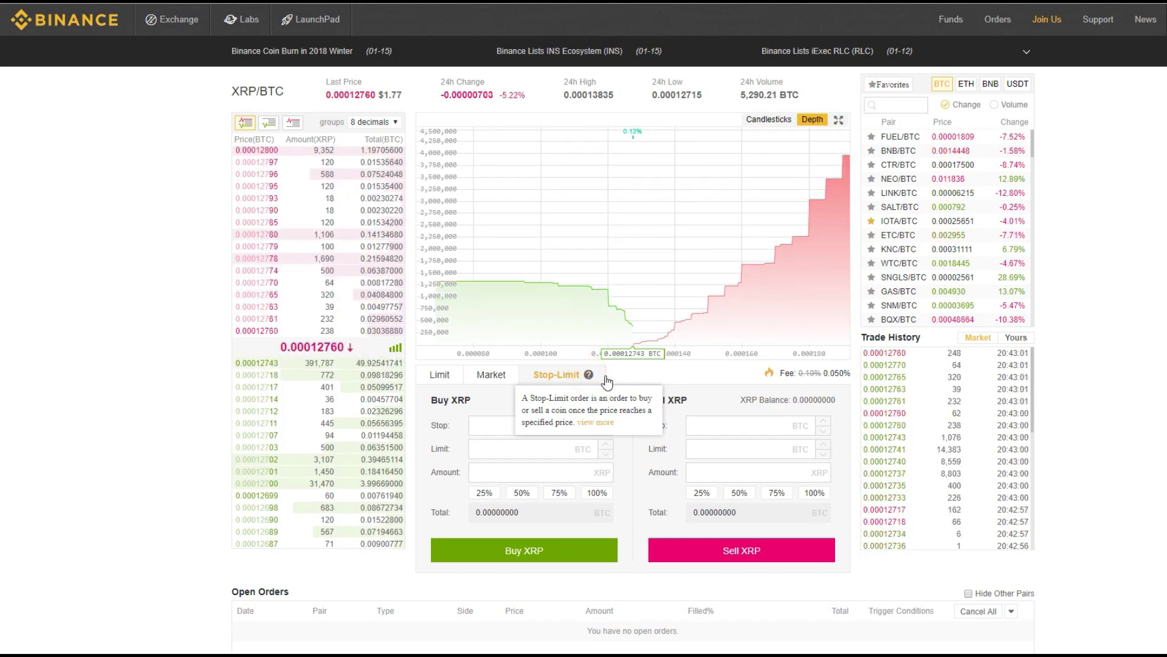
pyautogui.click(630, 375)
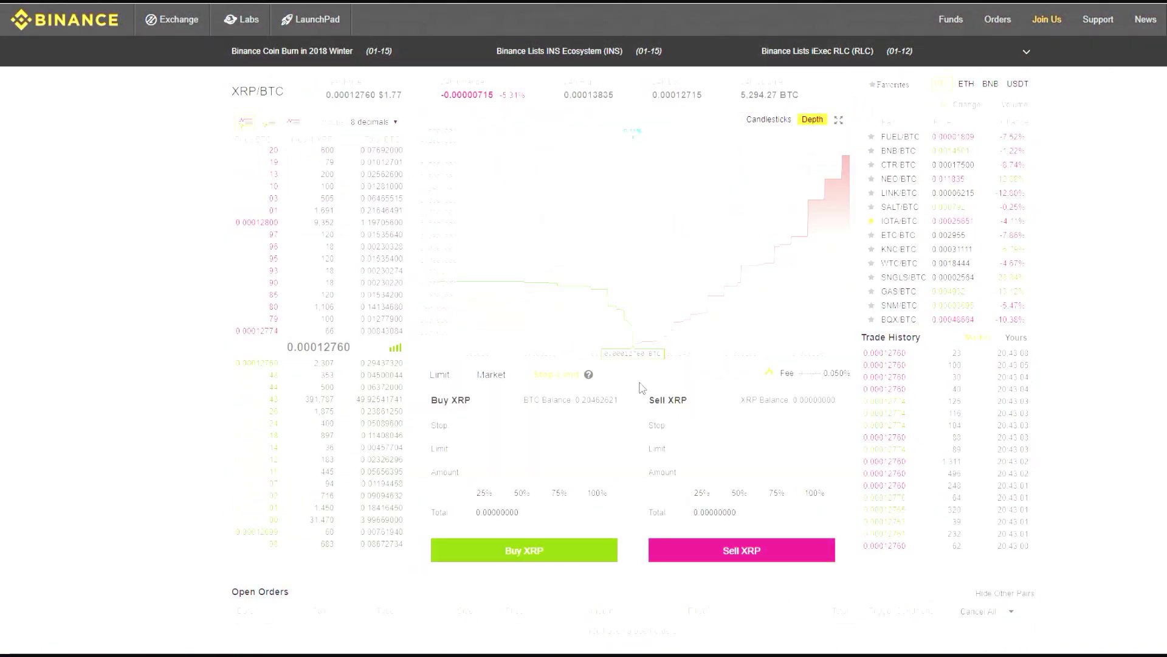
# Scroll down to the footer and back up to Open Orders and the 24h order history
pyautogui.scroll(-3, 638, 386)
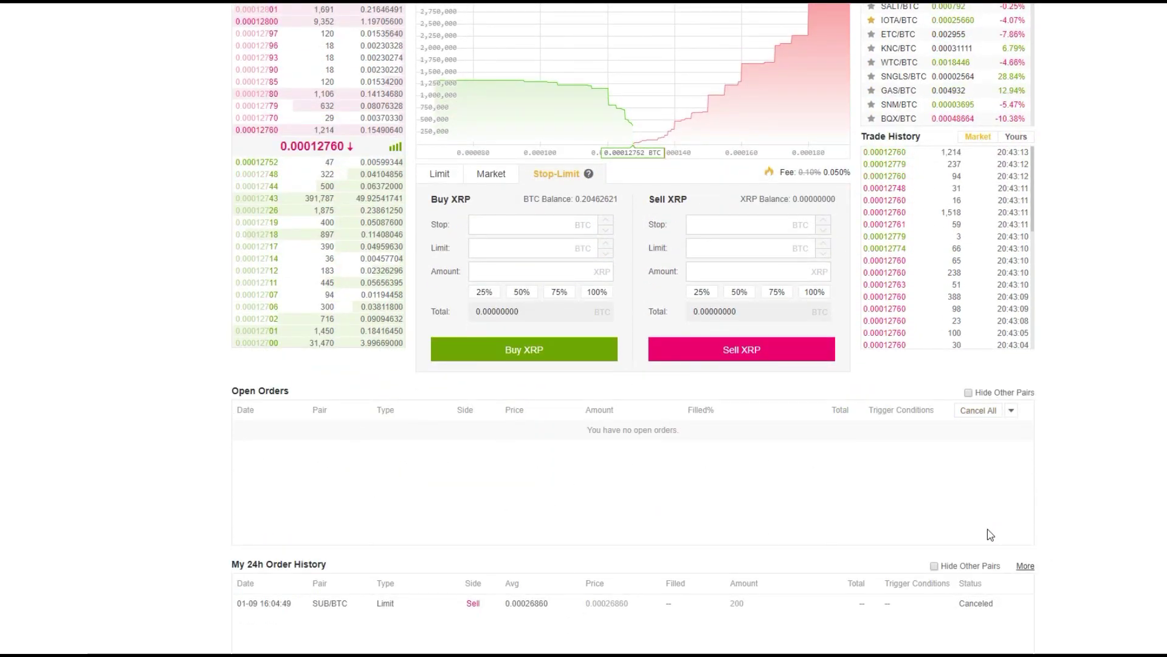
pyautogui.scroll(-2, 669, 456)
pyautogui.scroll(-1, 667, 459)
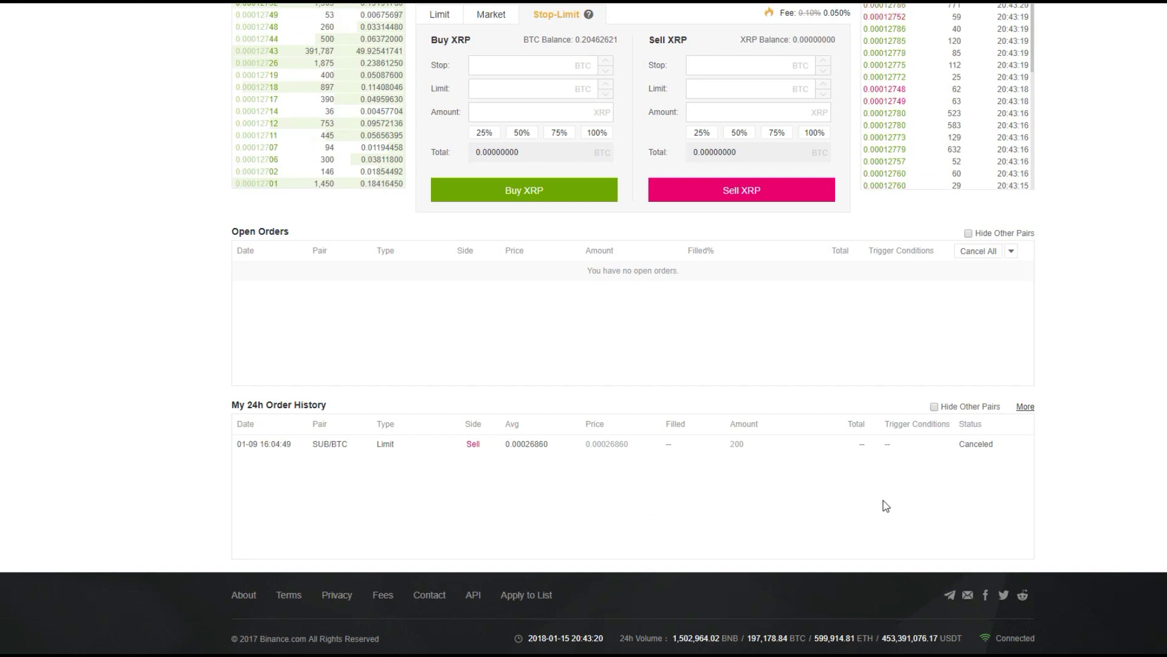
pyautogui.scroll(2, 881, 506)
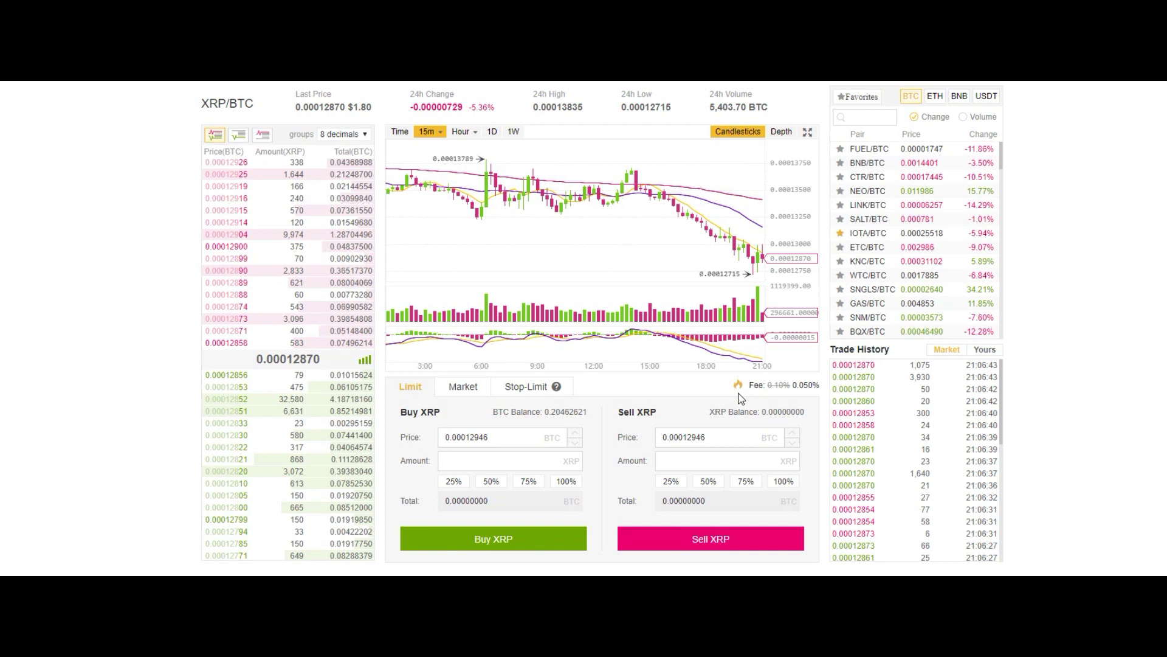
# Show the BNB fee popup from the fire icon at the top of the XRP/BTC page
pyautogui.moveTo(737, 392)
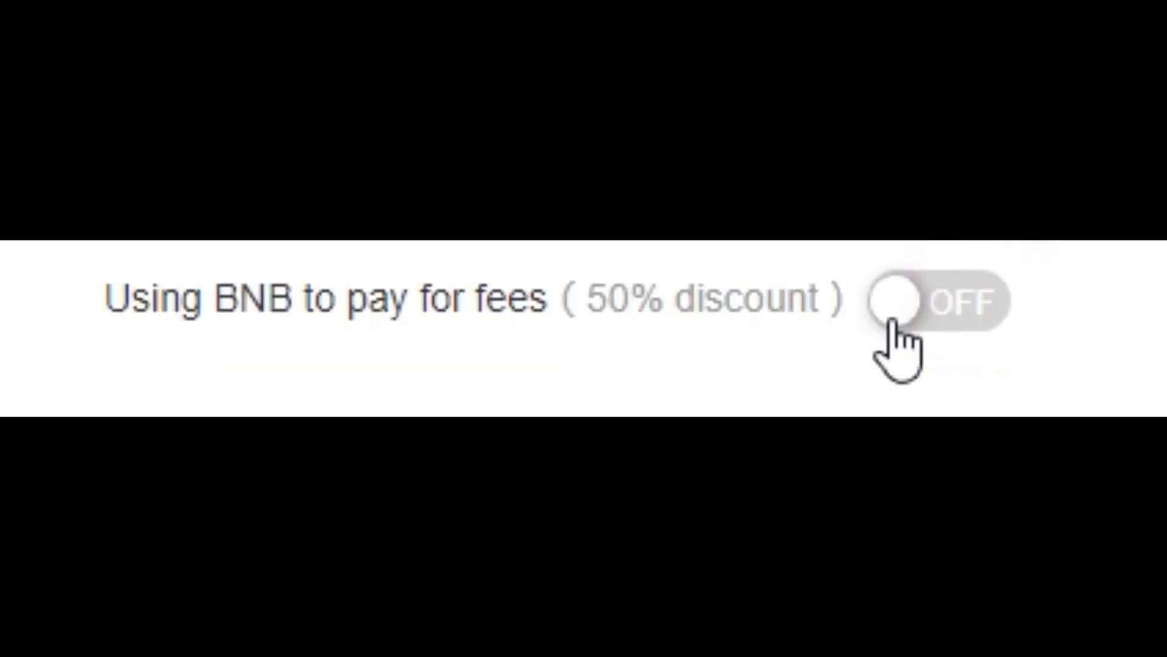
# Turn on 'Using BNB to pay for fees', then search 'ada' and open the ADA/BTC pair
pyautogui.click(894, 300)
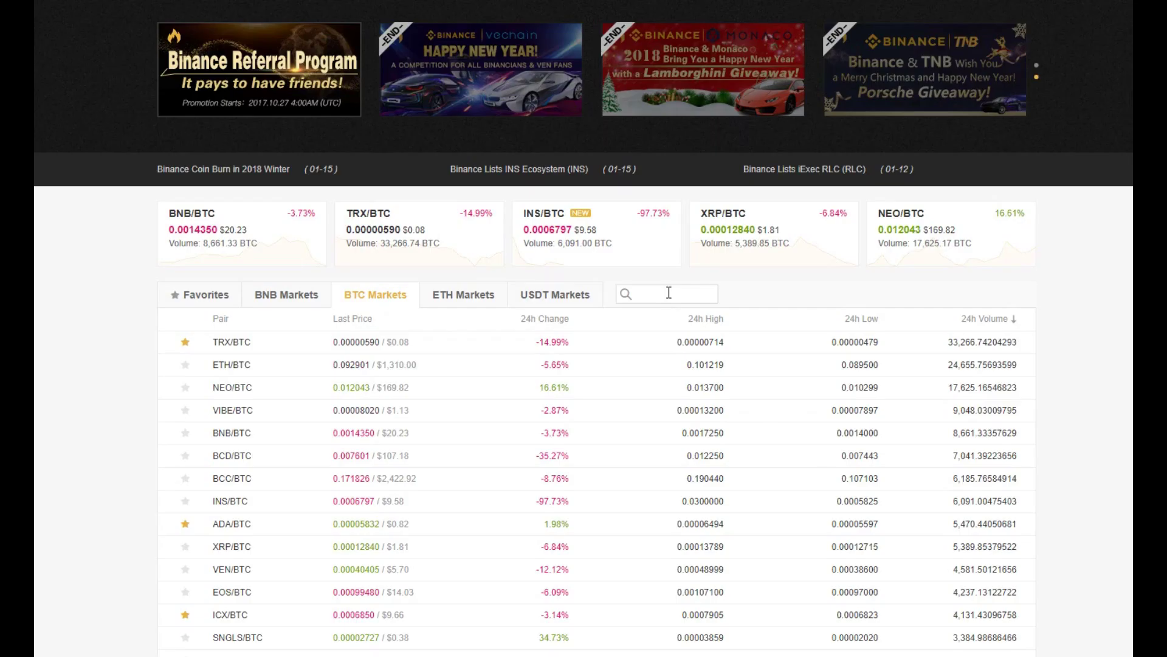
pyautogui.click(669, 293)
pyautogui.write('ada')
pyautogui.click(250, 345)
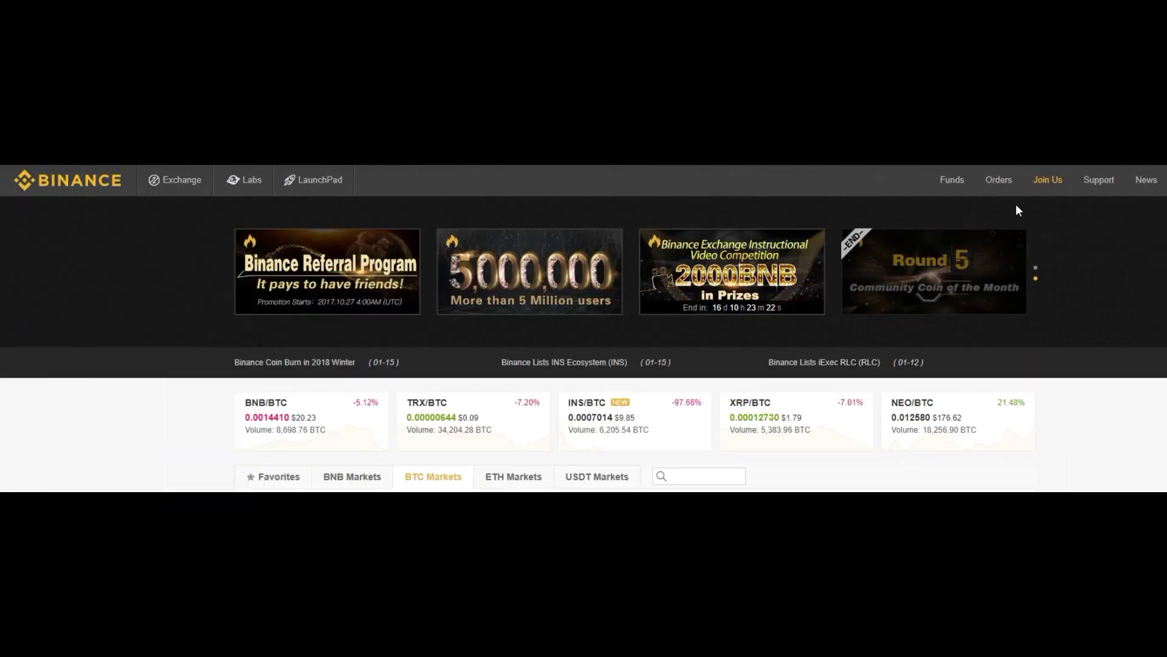
pyautogui.moveTo(1001, 188)
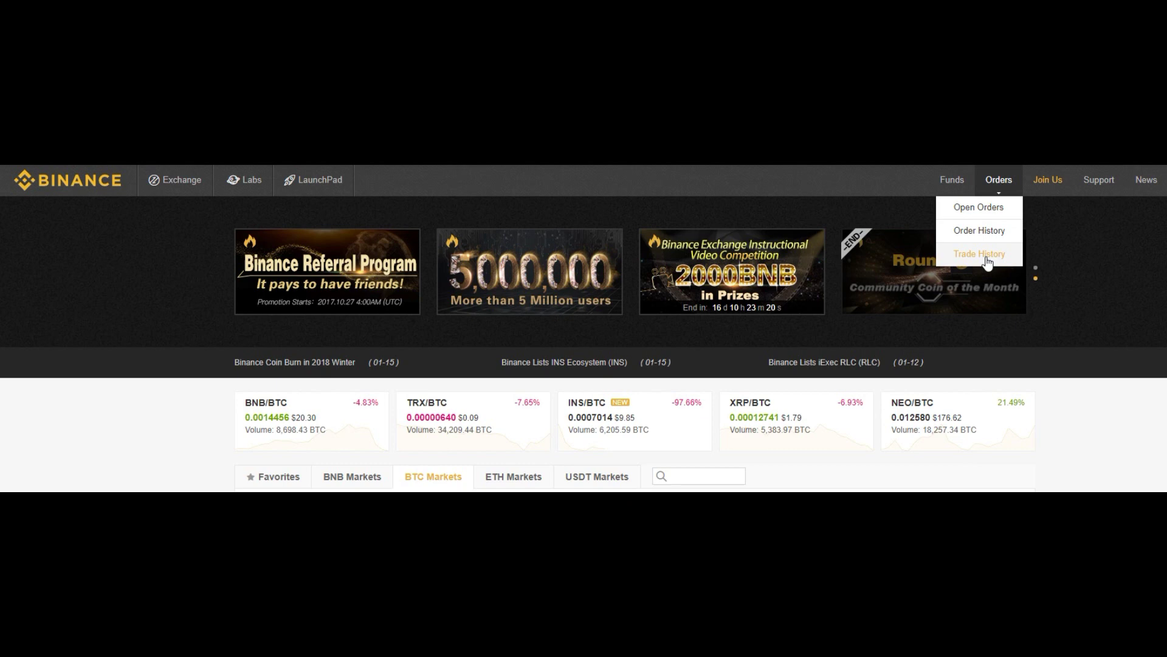